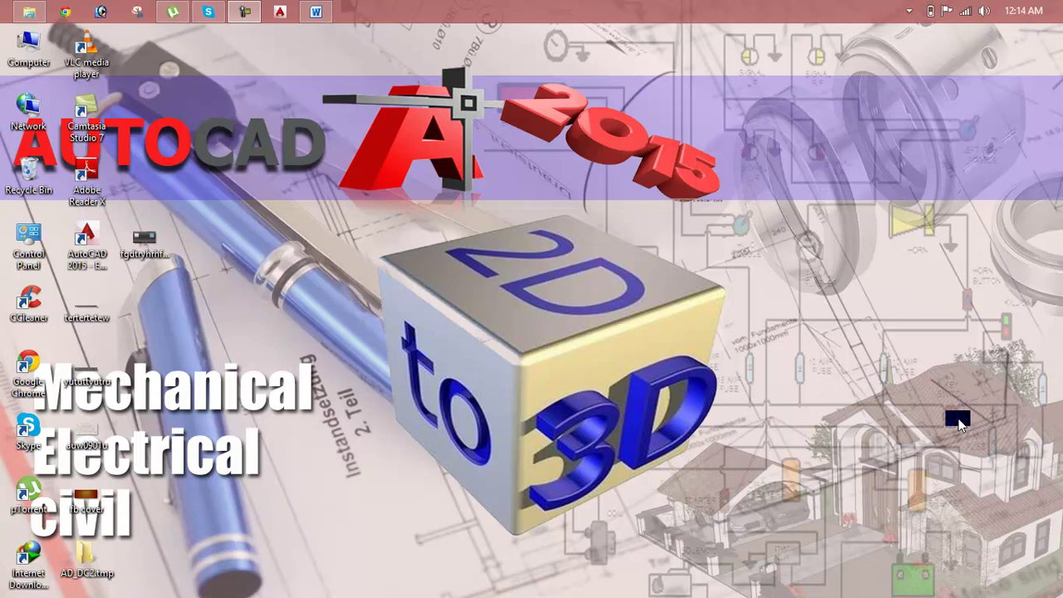
- Bring the Lesson 04 notes document up in Microsoft Word from the taskbar
click(327, 8)
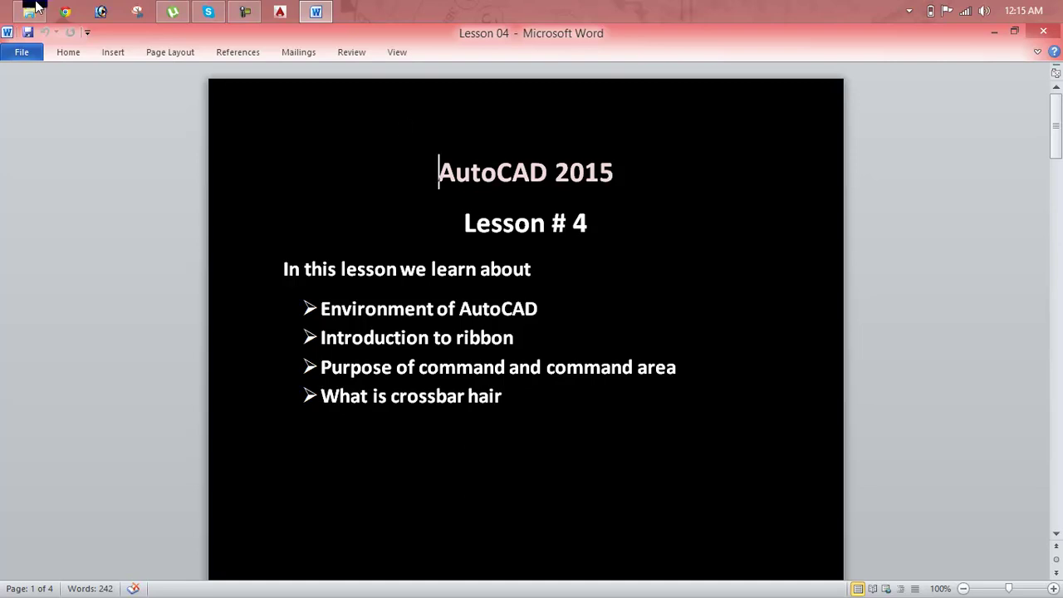
- Launch AutoCAD 2015 and minimize the Word lesson document while it loads
click(285, 10)
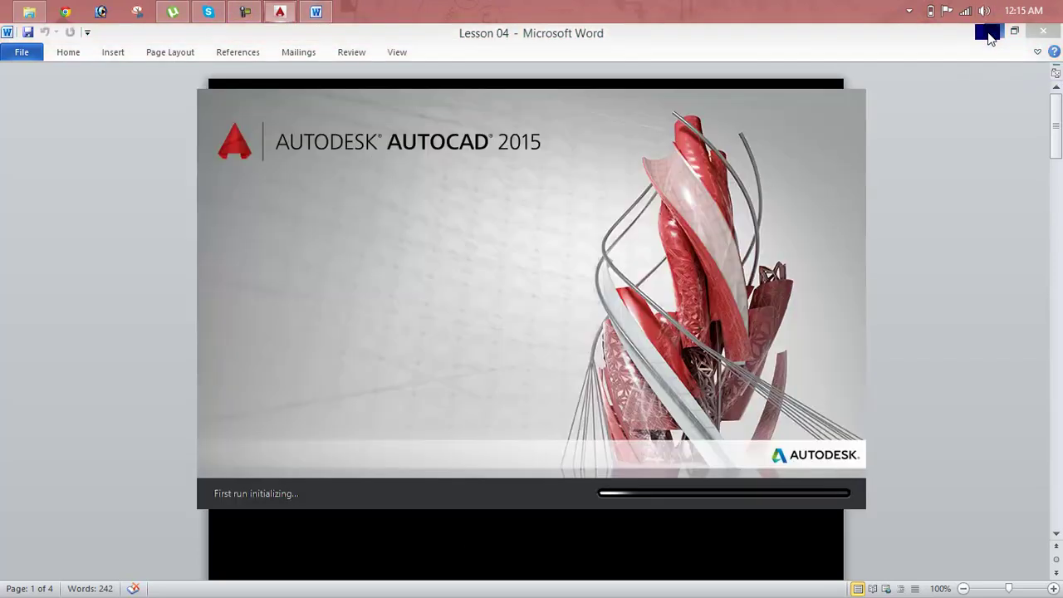
click(990, 34)
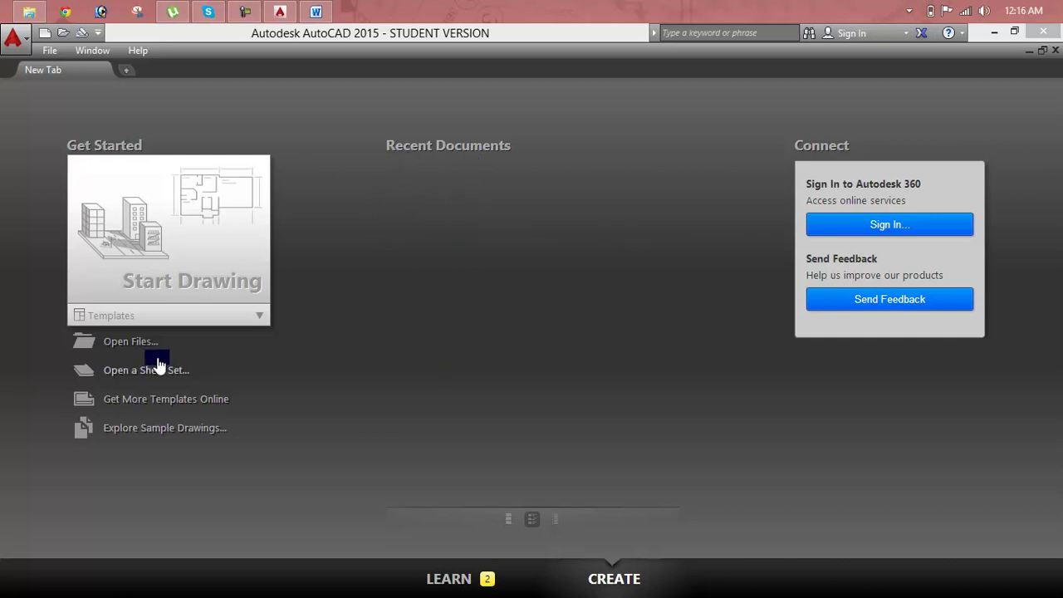
- Preview and cancel the Open Files and Open Sheet Set dialogs, then start a new blank drawing
click(131, 347)
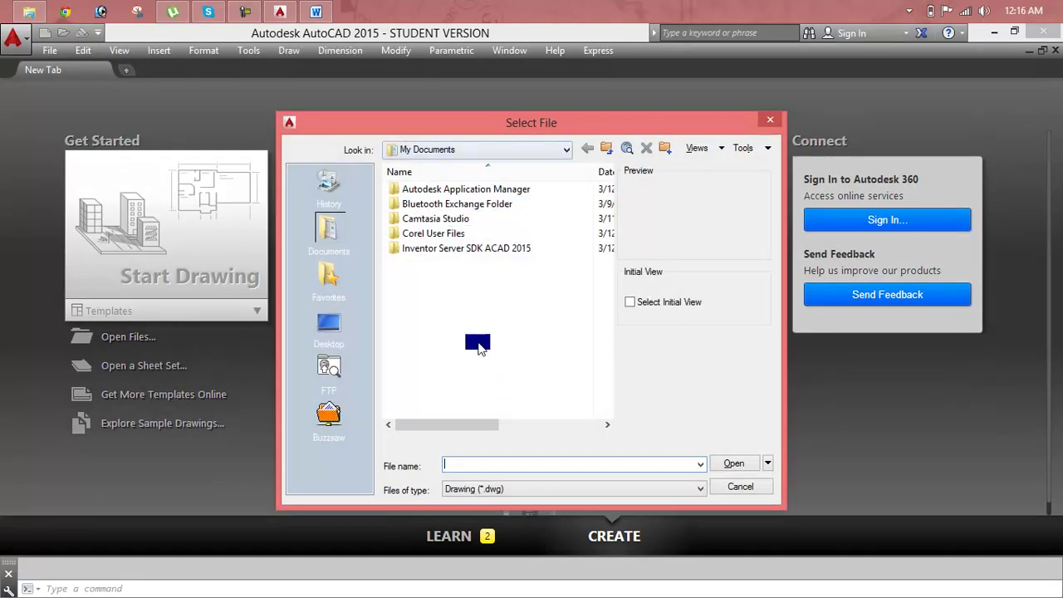
click(770, 119)
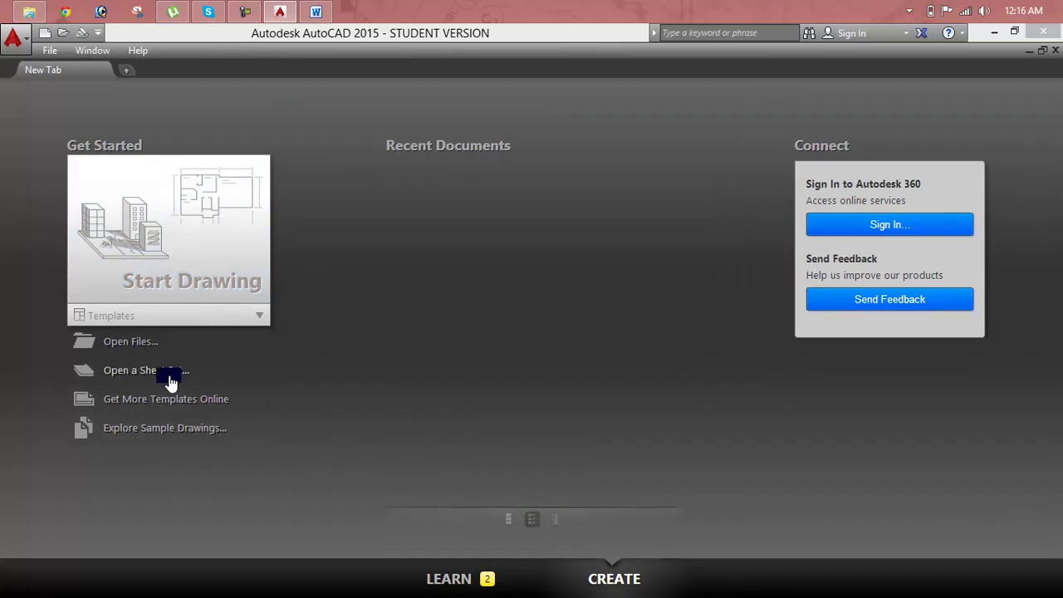
click(168, 375)
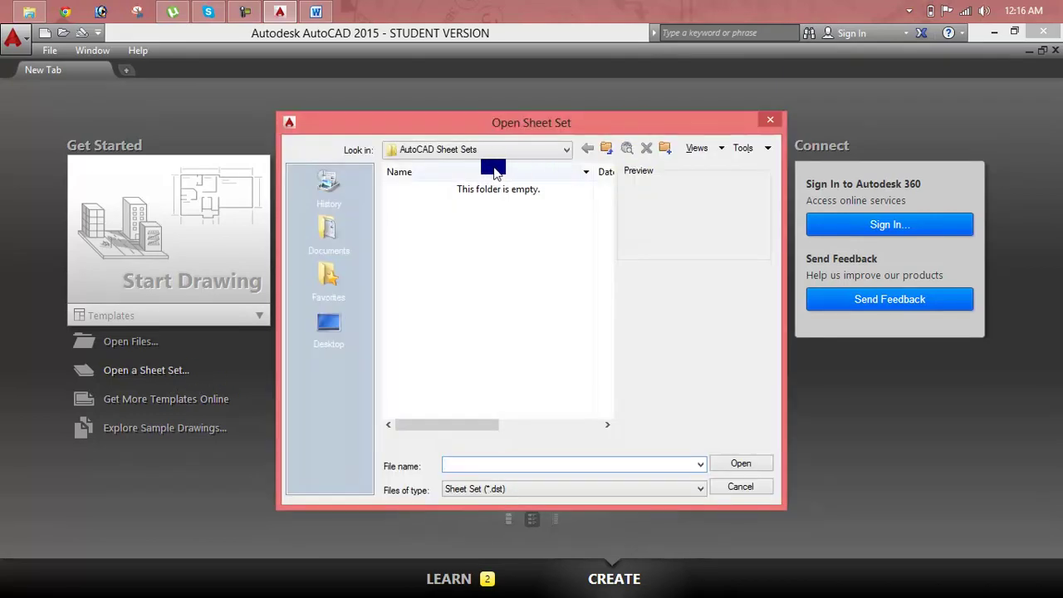
click(779, 123)
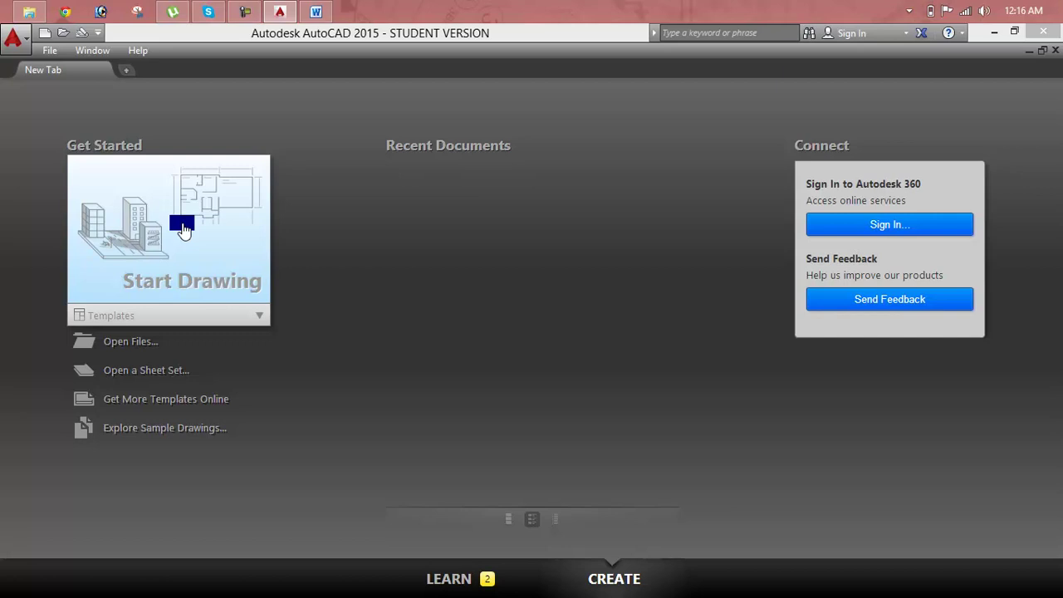
click(182, 228)
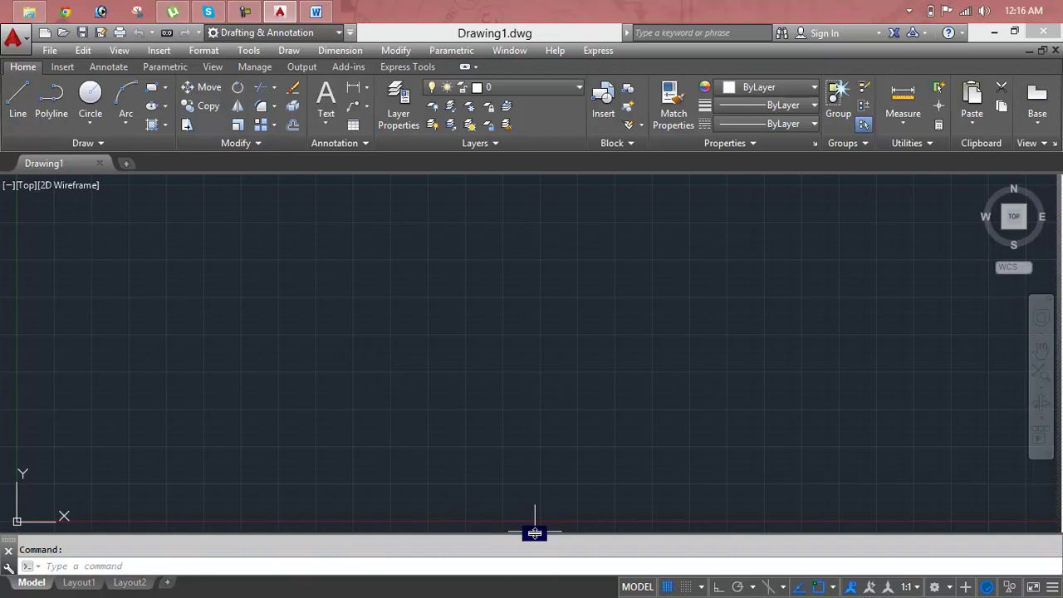
- Enlarge the command history area, hide the menu bar, and glance at the application menu
drag(536, 532, 539, 520)
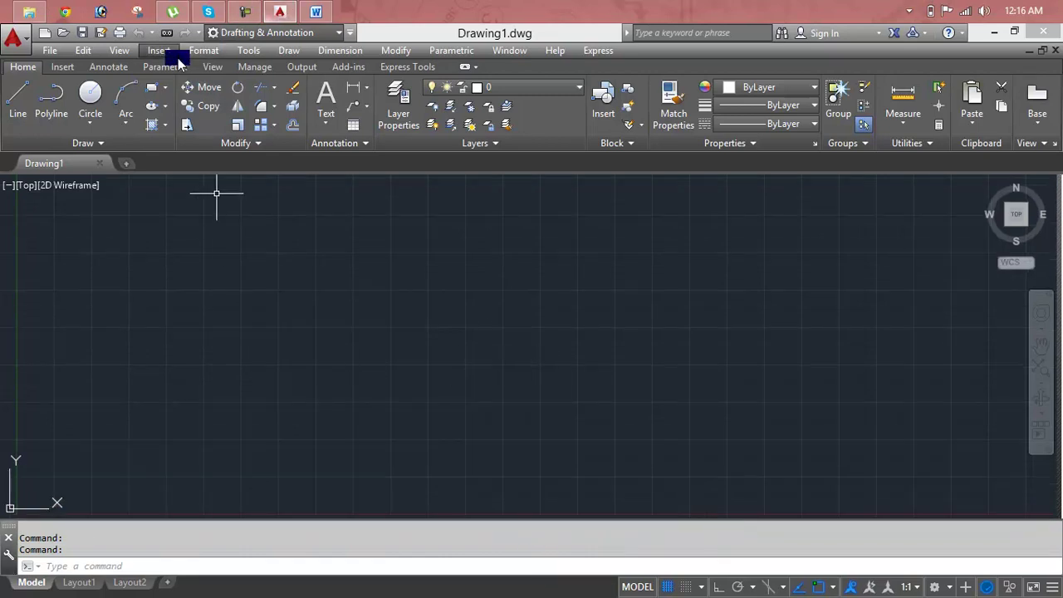
right_click(173, 50)
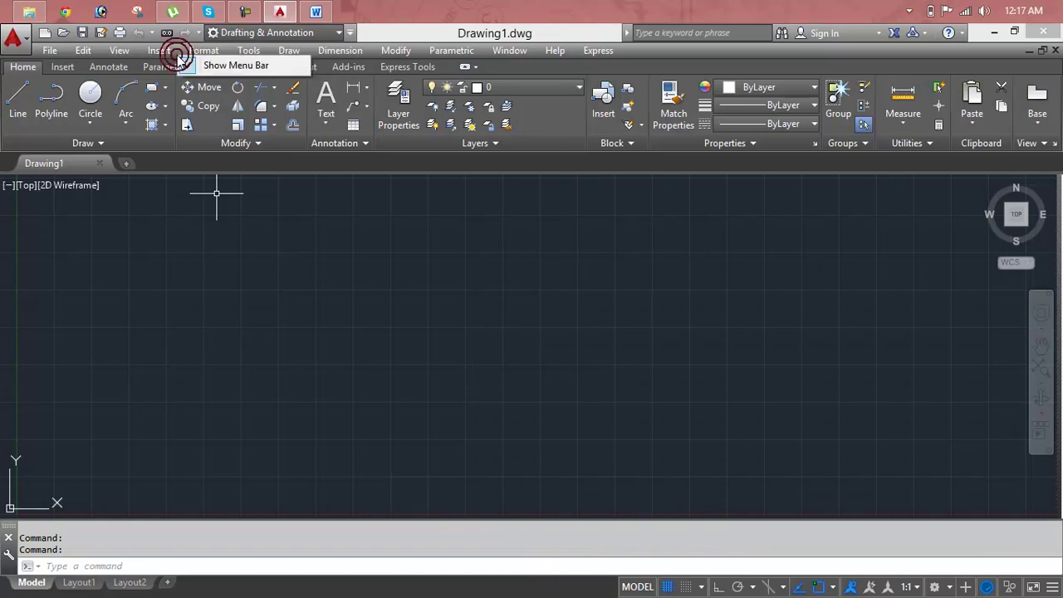
click(191, 65)
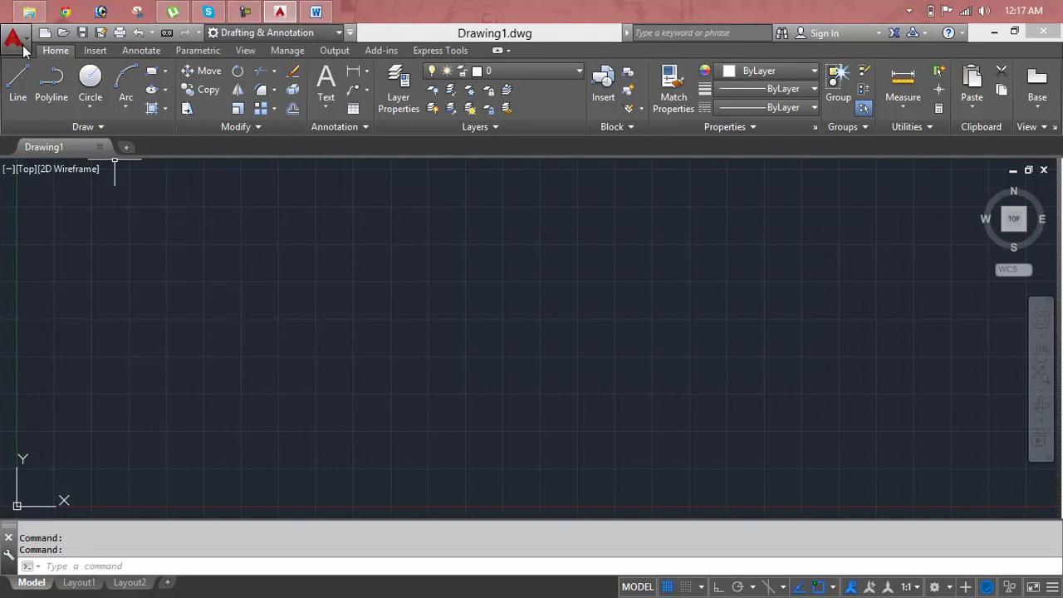
click(23, 50)
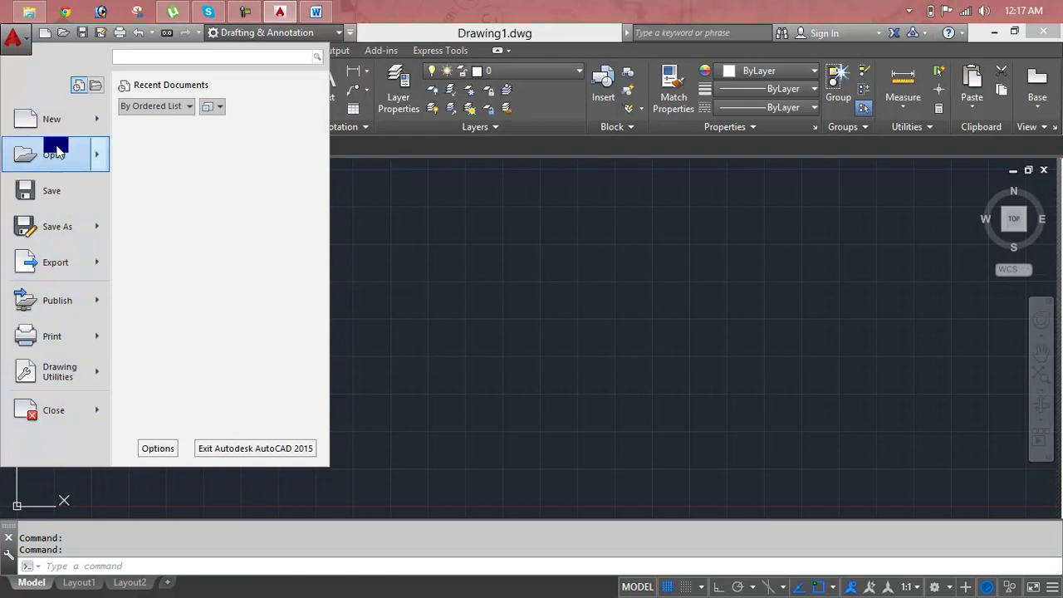
click(479, 240)
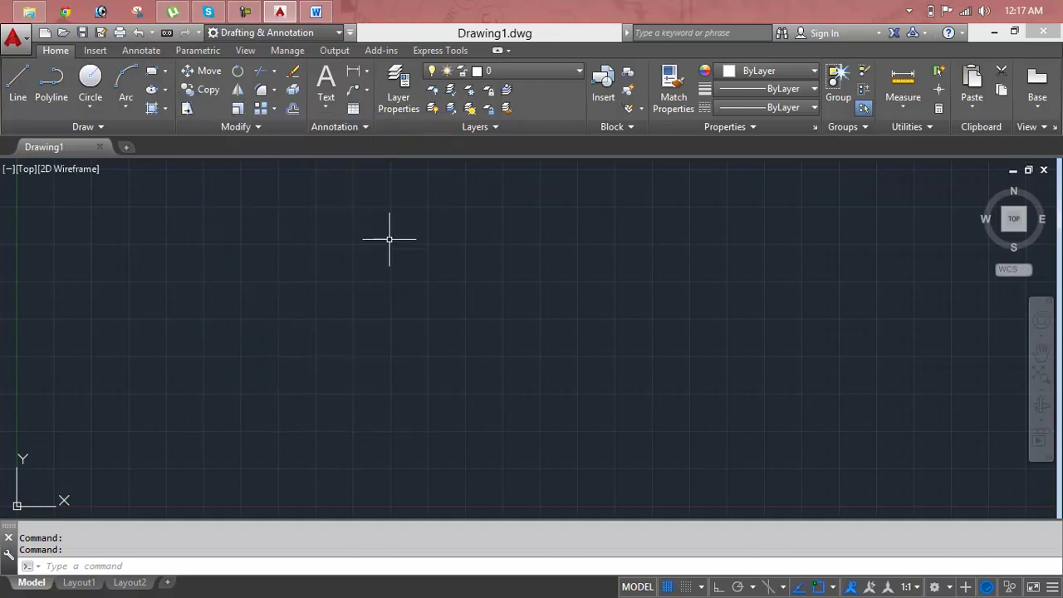
click(326, 34)
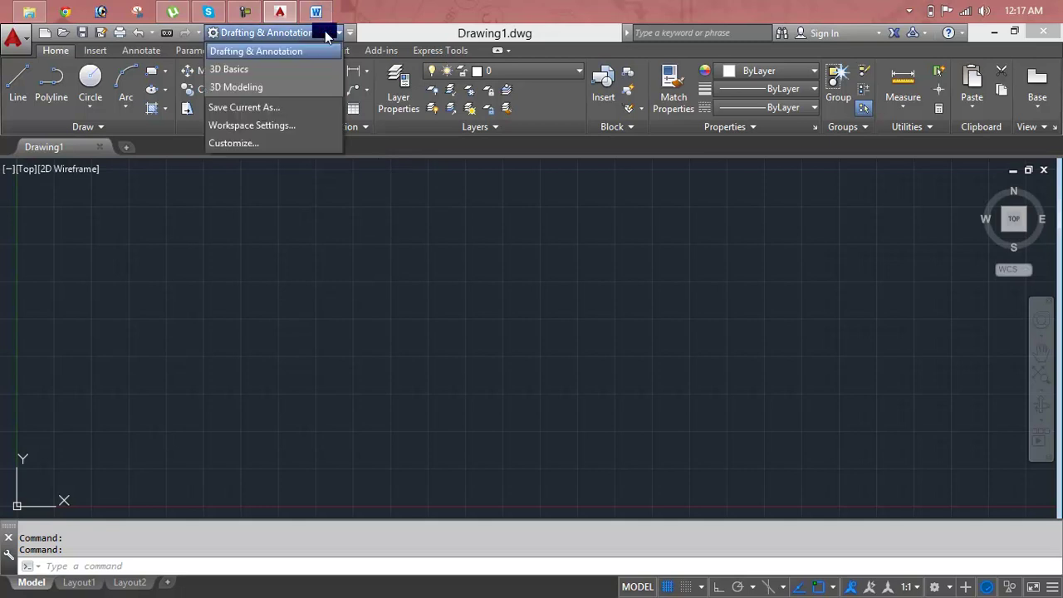
click(301, 71)
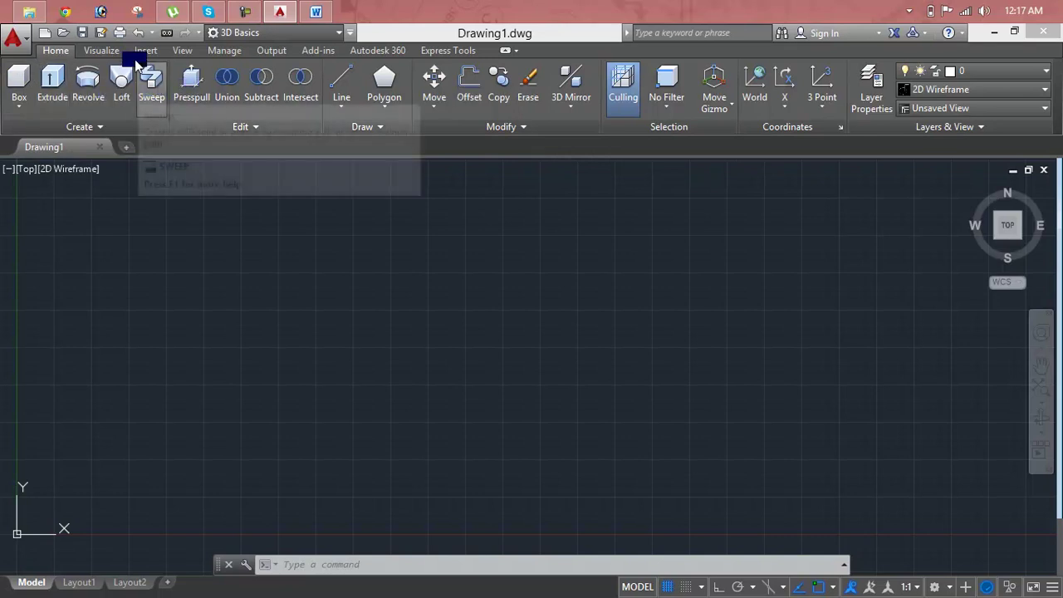
click(110, 51)
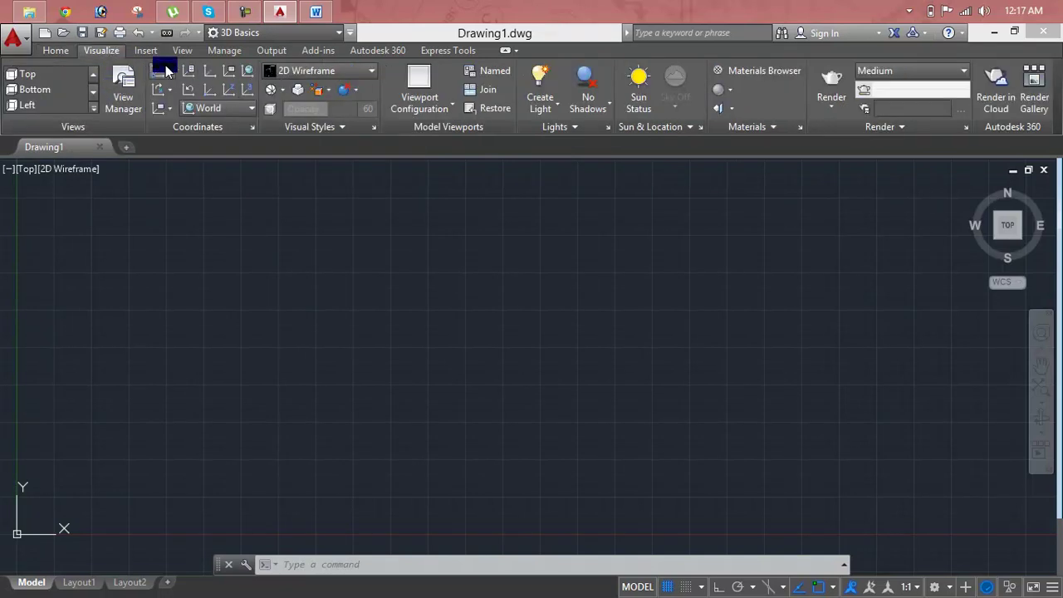
click(145, 51)
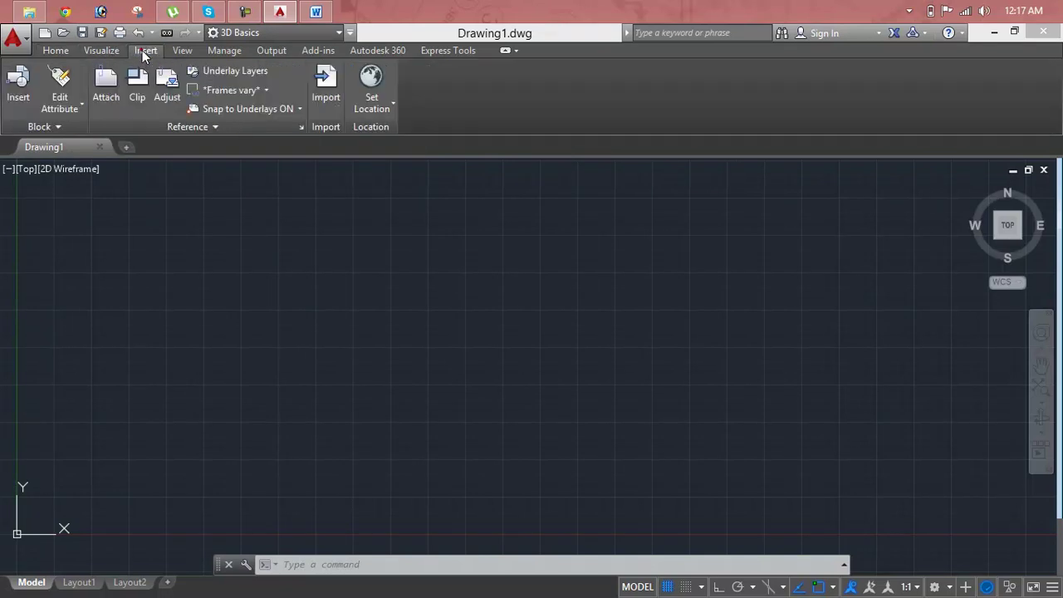
click(311, 32)
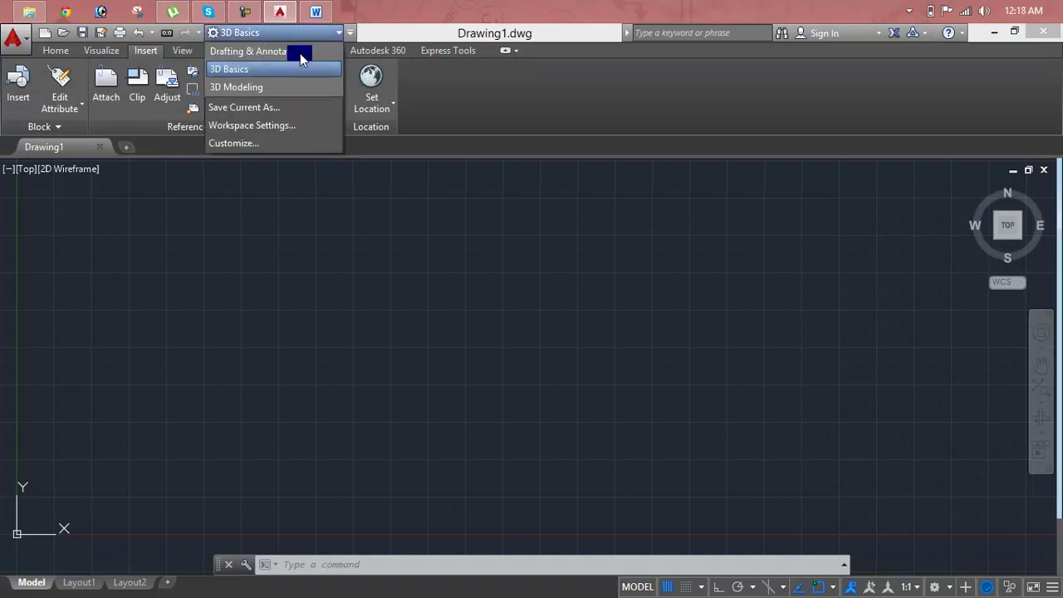
click(285, 90)
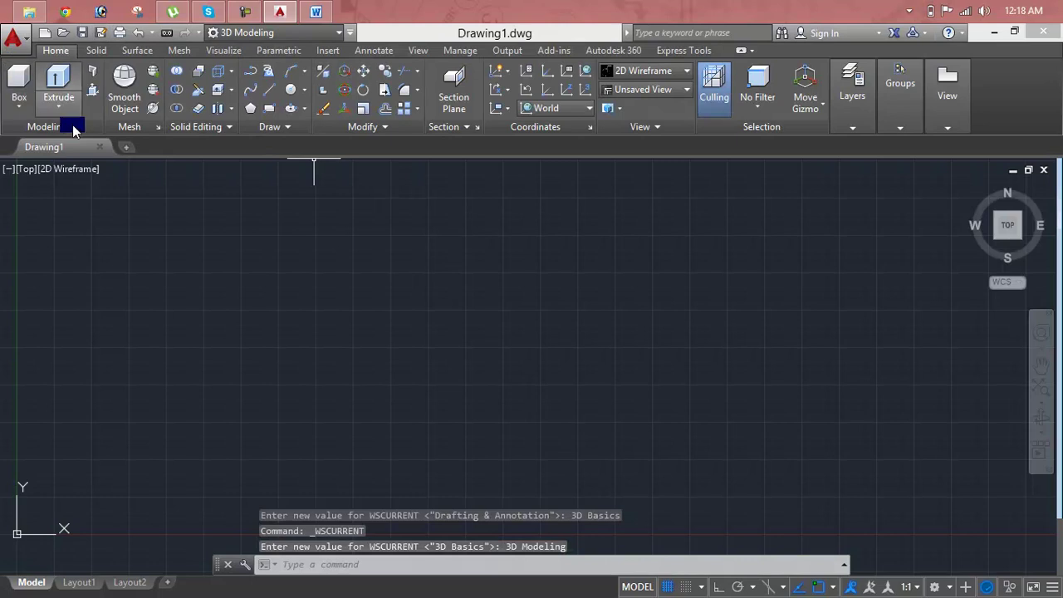
click(266, 32)
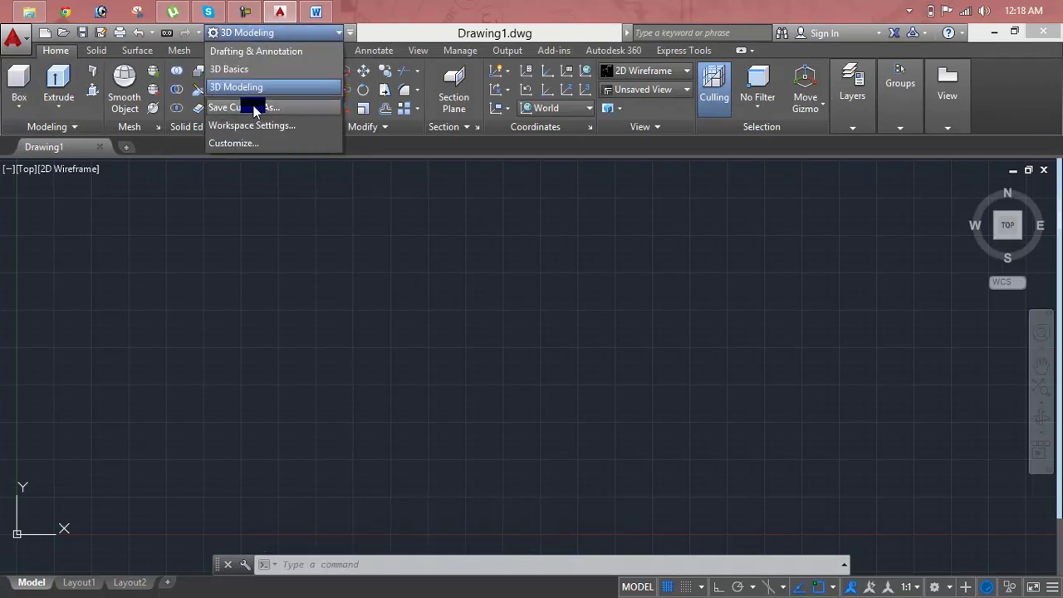
click(256, 51)
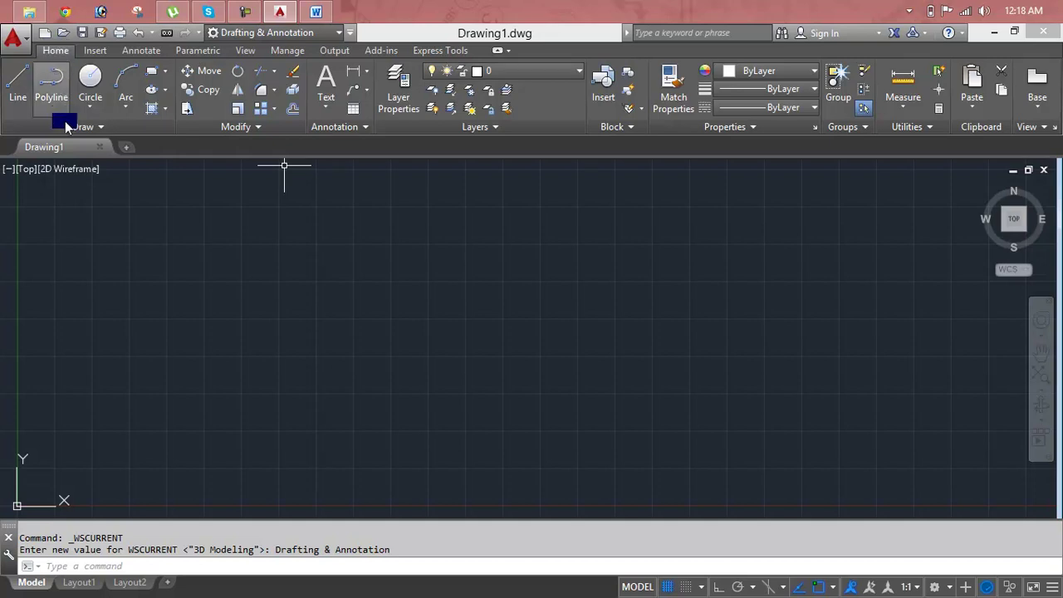
- Expand the Draw, Modify, Annotation, Layers, Block and Properties panel slide-outs on the Home tab
click(99, 127)
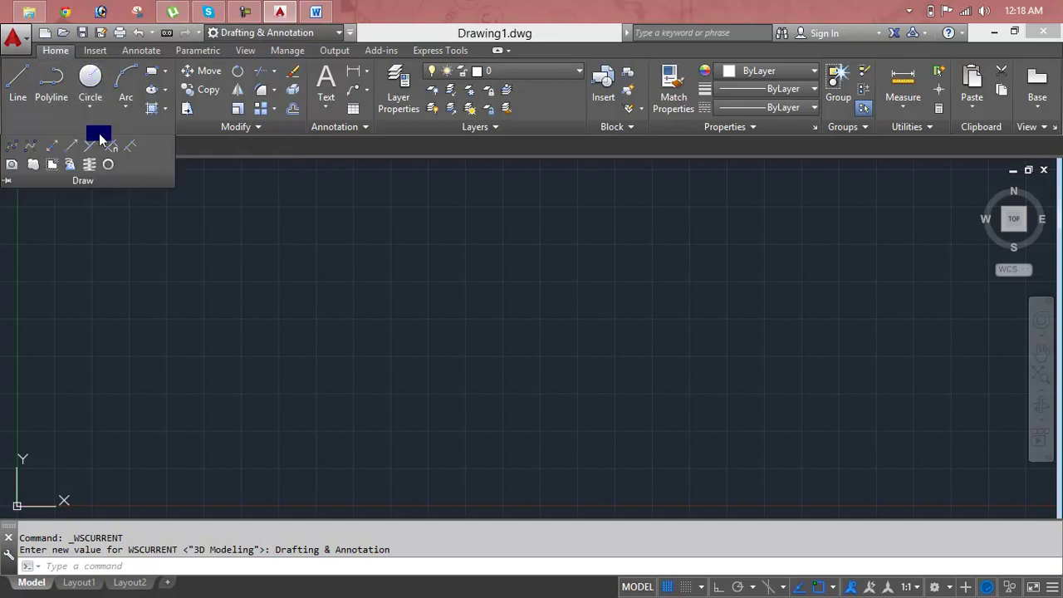
click(241, 128)
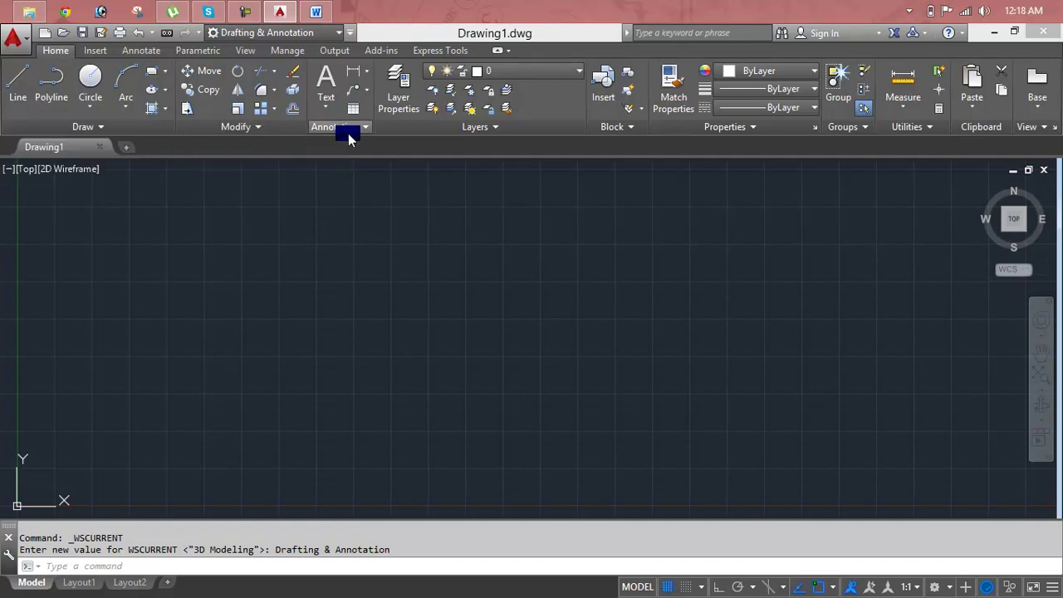
click(348, 131)
click(478, 123)
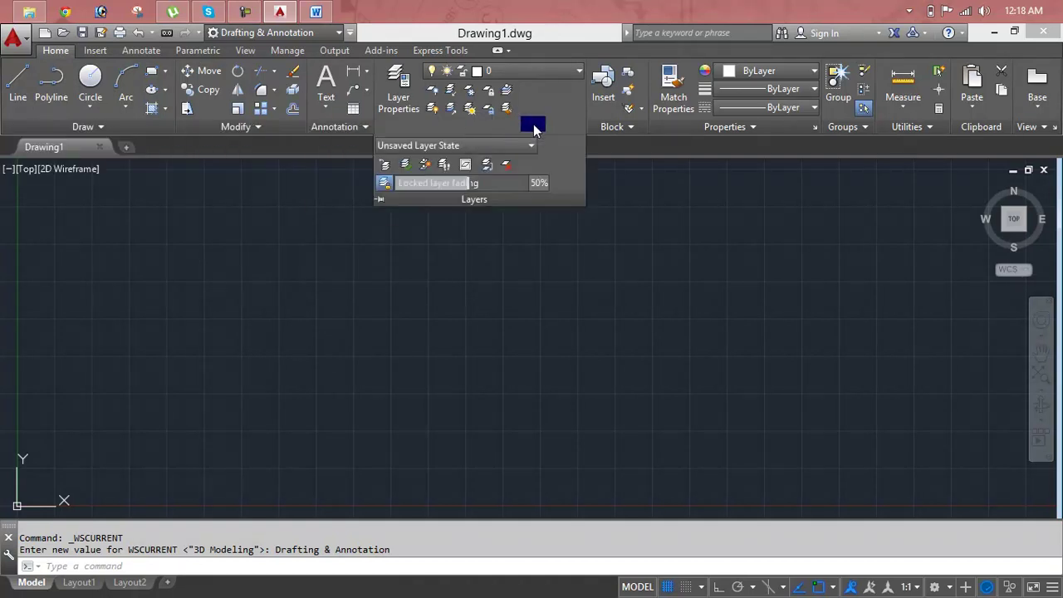
click(621, 126)
click(713, 133)
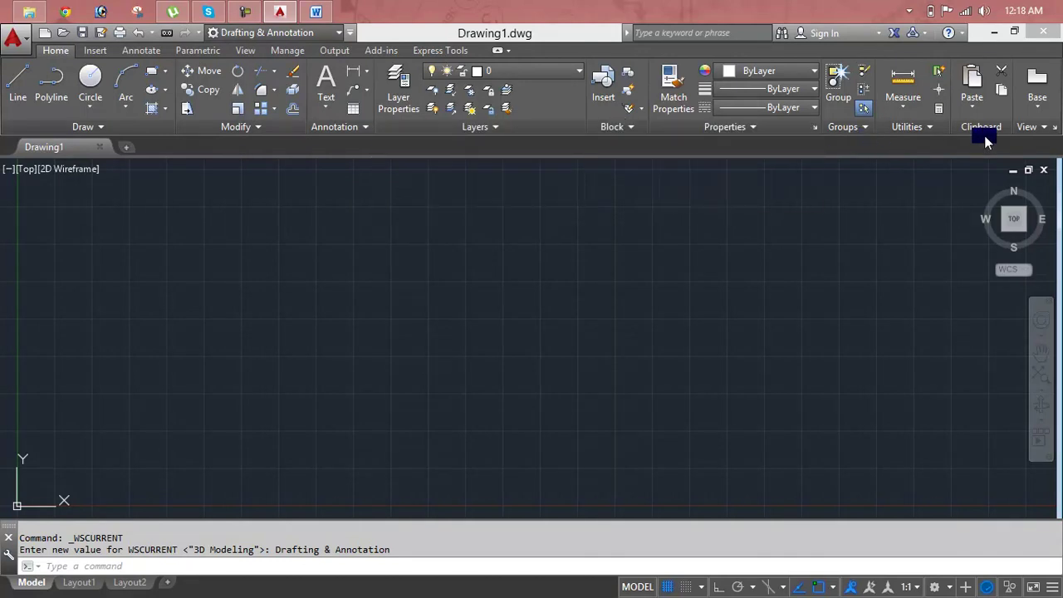
- Tour the Insert, Annotate, Parametric and View ribbon tabs
click(98, 50)
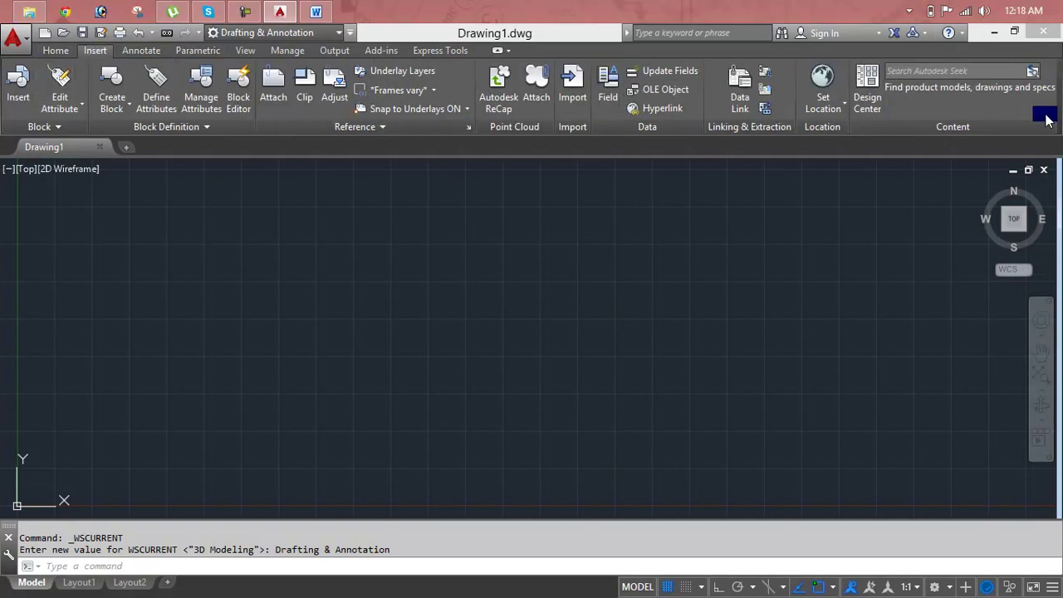
click(160, 55)
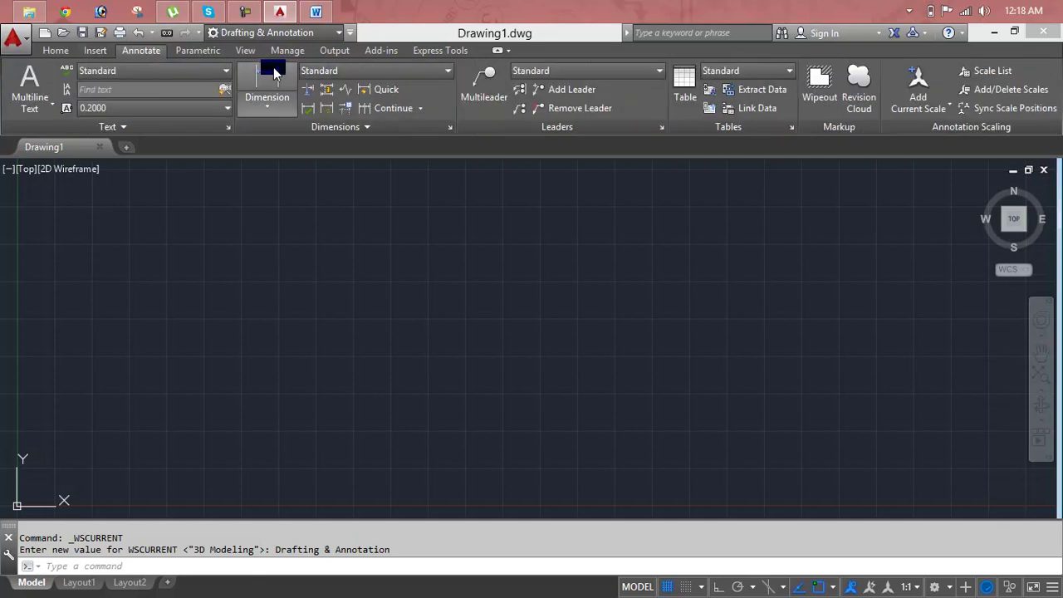
click(192, 53)
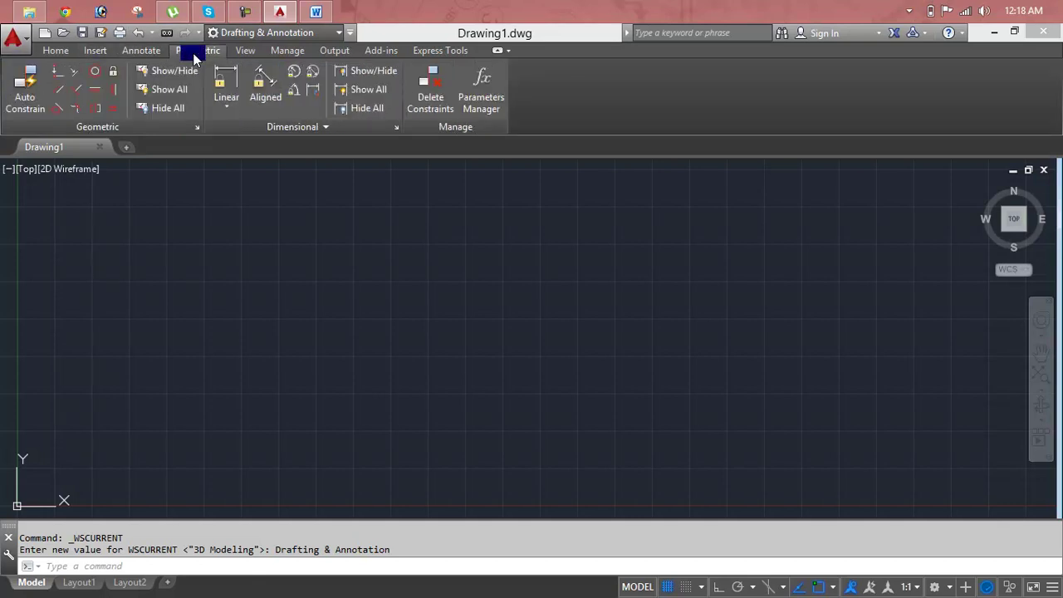
click(239, 58)
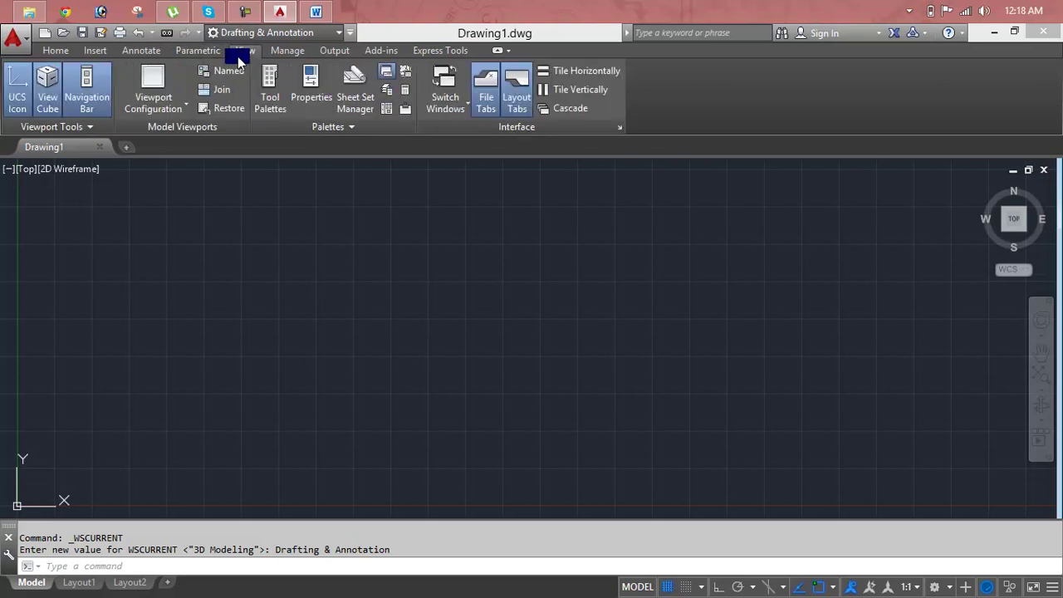
- Toggle the UCS icon and ViewCube off and back on, then orbit to a custom view
click(7, 111)
click(8, 110)
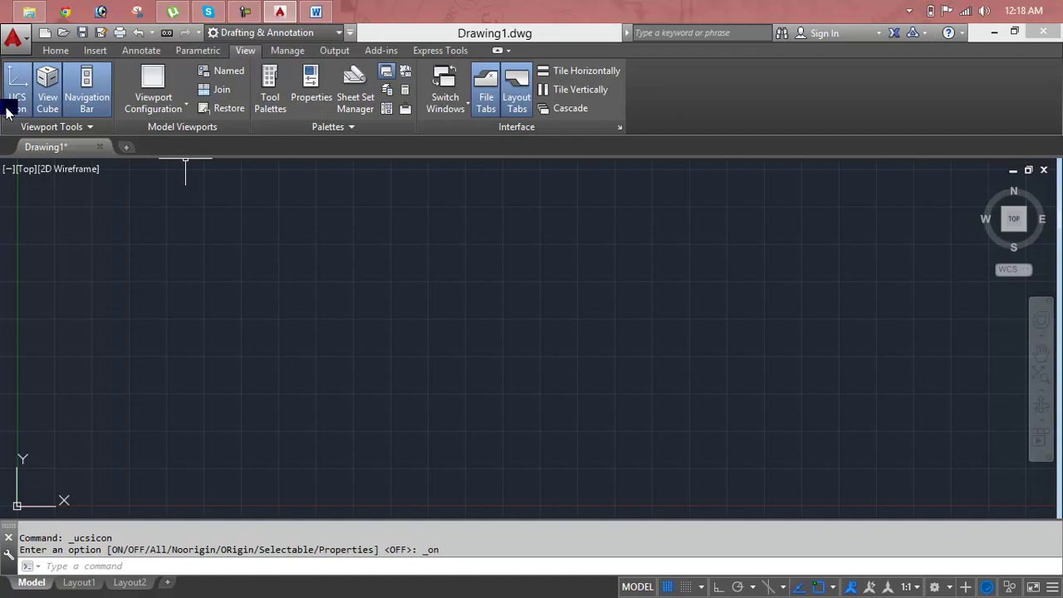
click(55, 108)
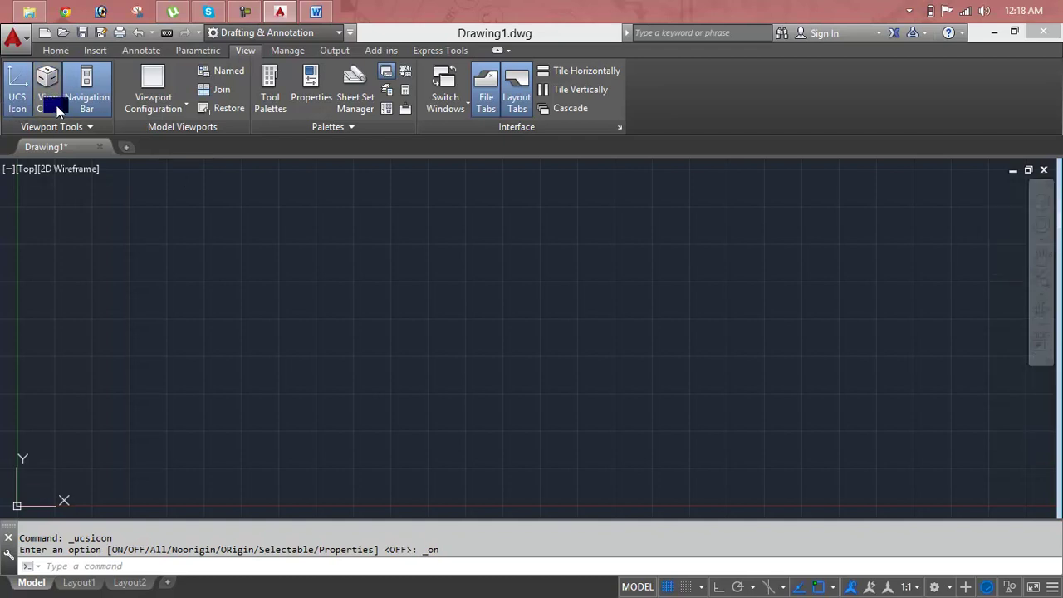
click(56, 106)
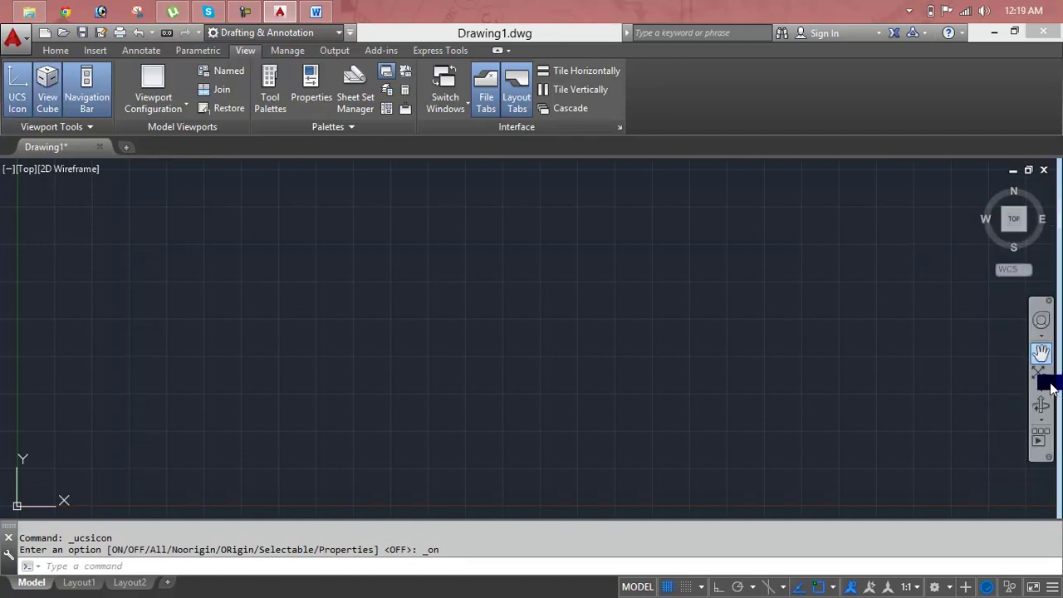
mouse_move(1013, 229)
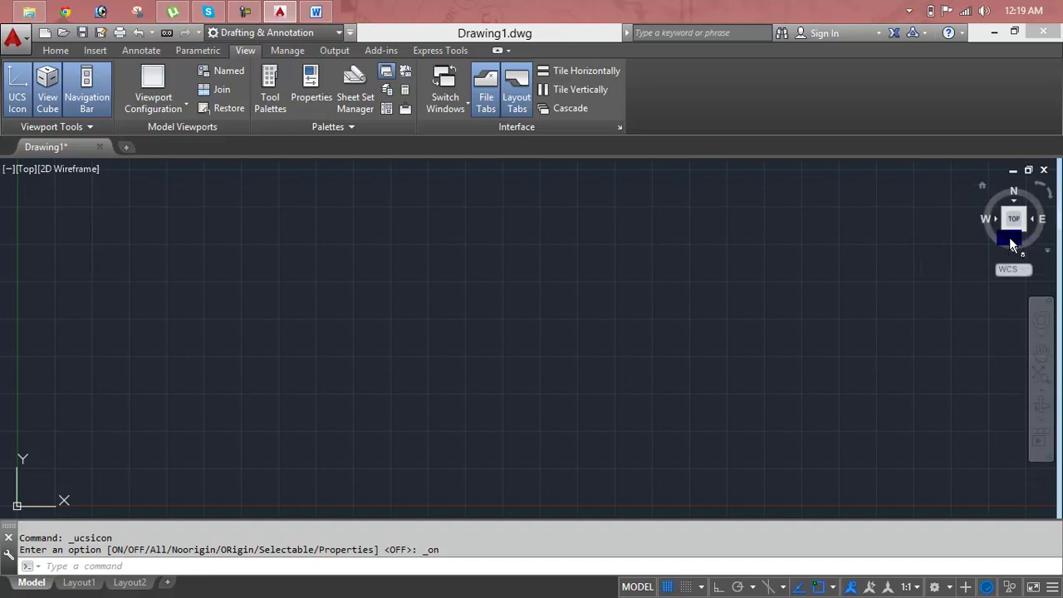
mouse_move(1009, 237)
mouse_down()
mouse_move(1013, 225)
mouse_move(1019, 238)
mouse_move(1018, 219)
mouse_up()
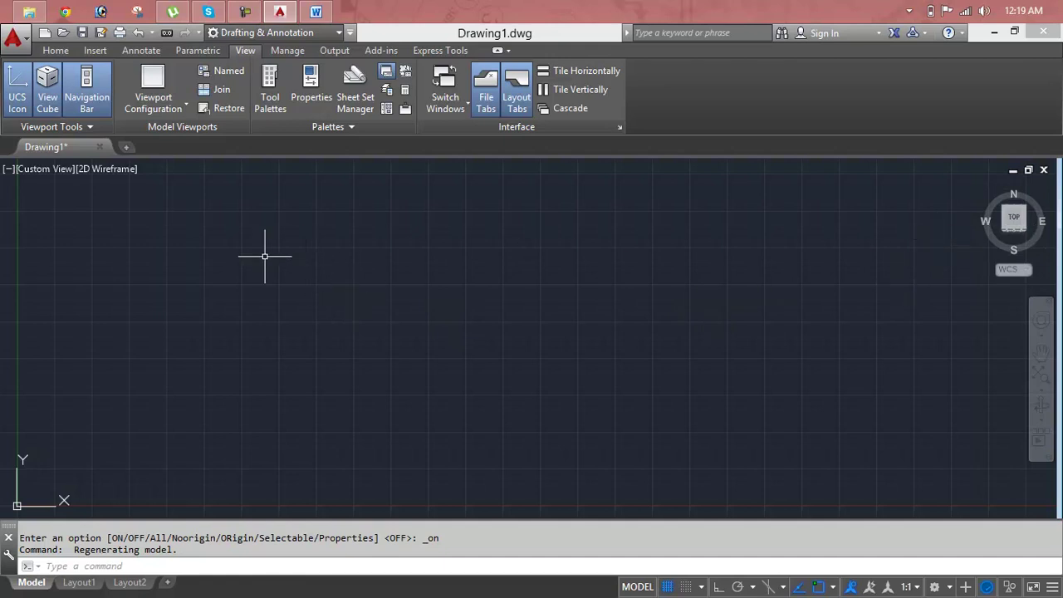
- Return the viewport to the Top view and review the visual style and view menus
click(56, 172)
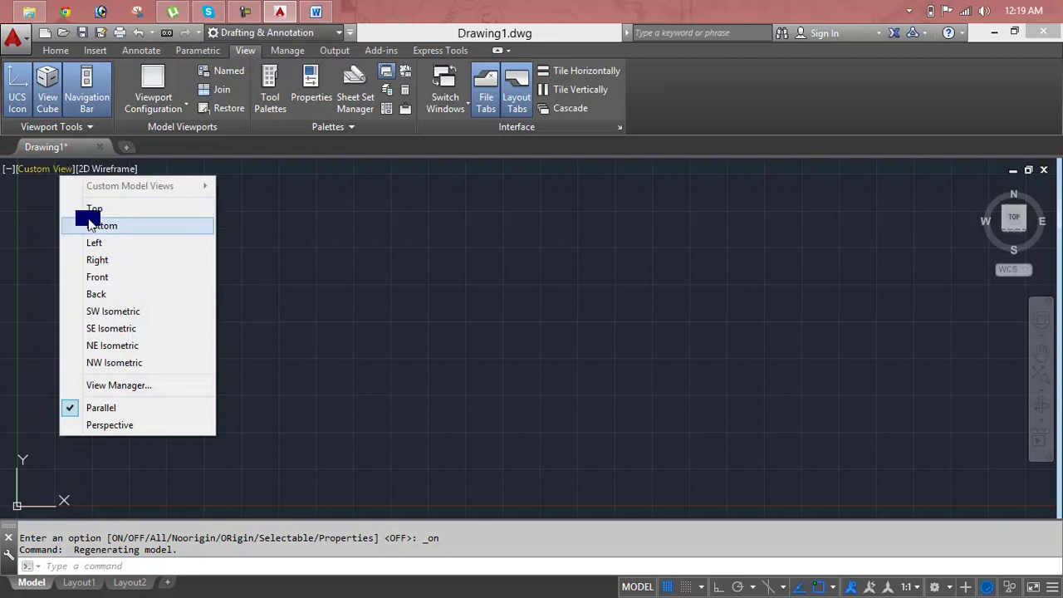
click(93, 209)
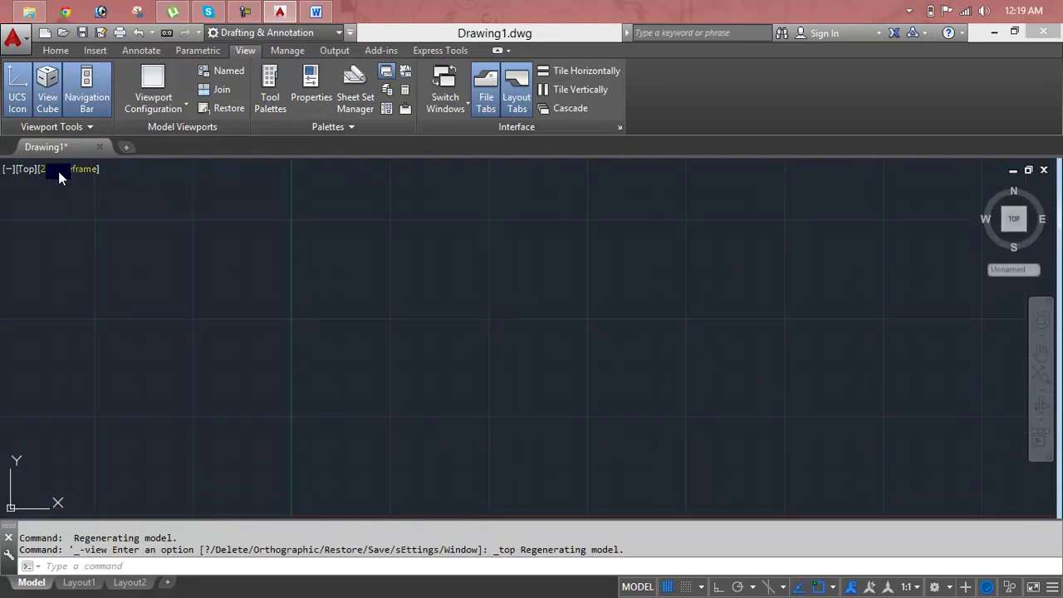
click(58, 171)
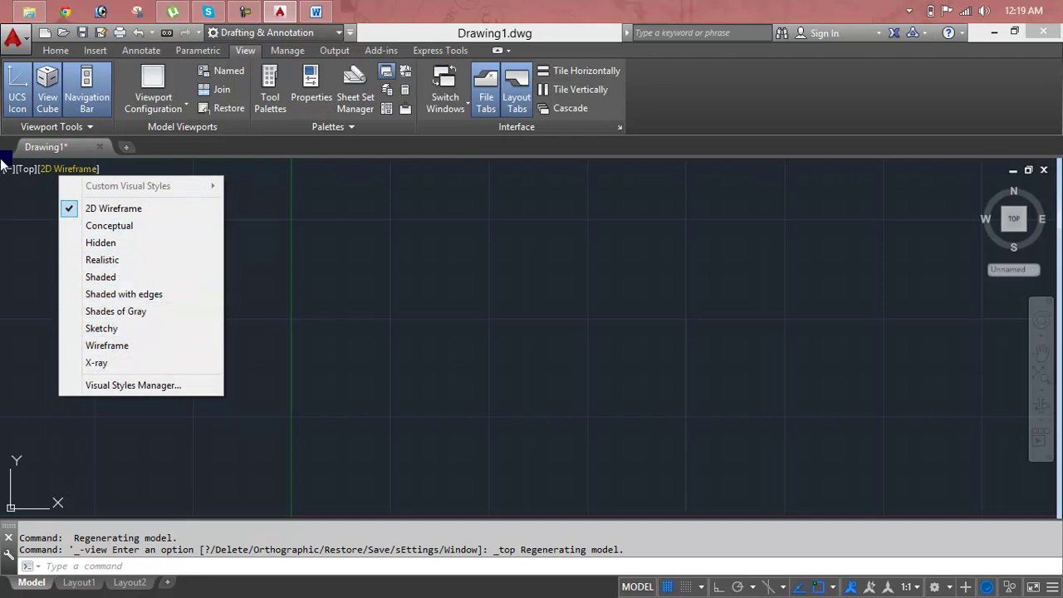
click(25, 170)
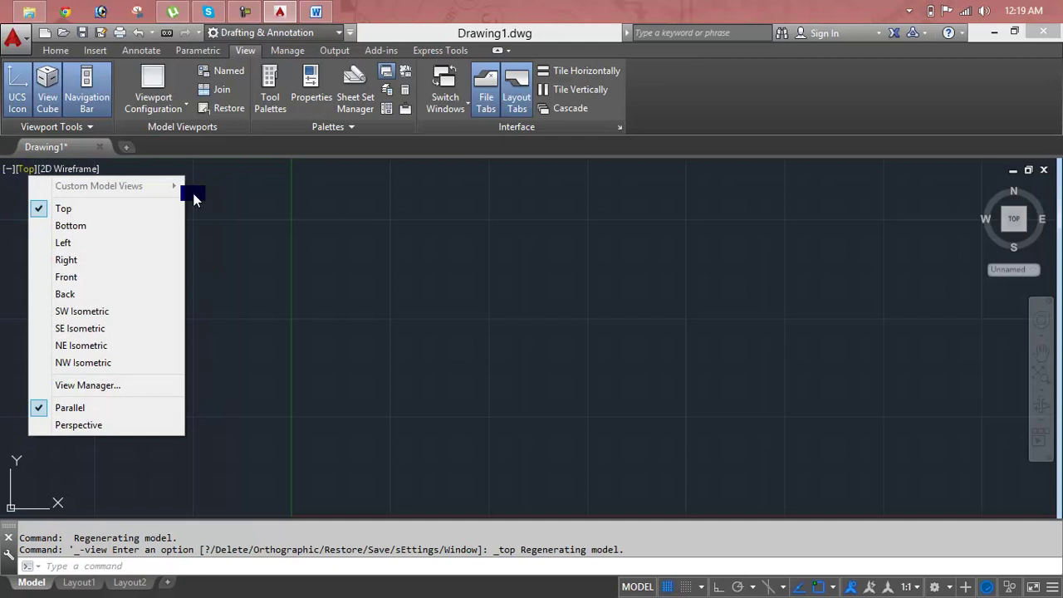
click(299, 291)
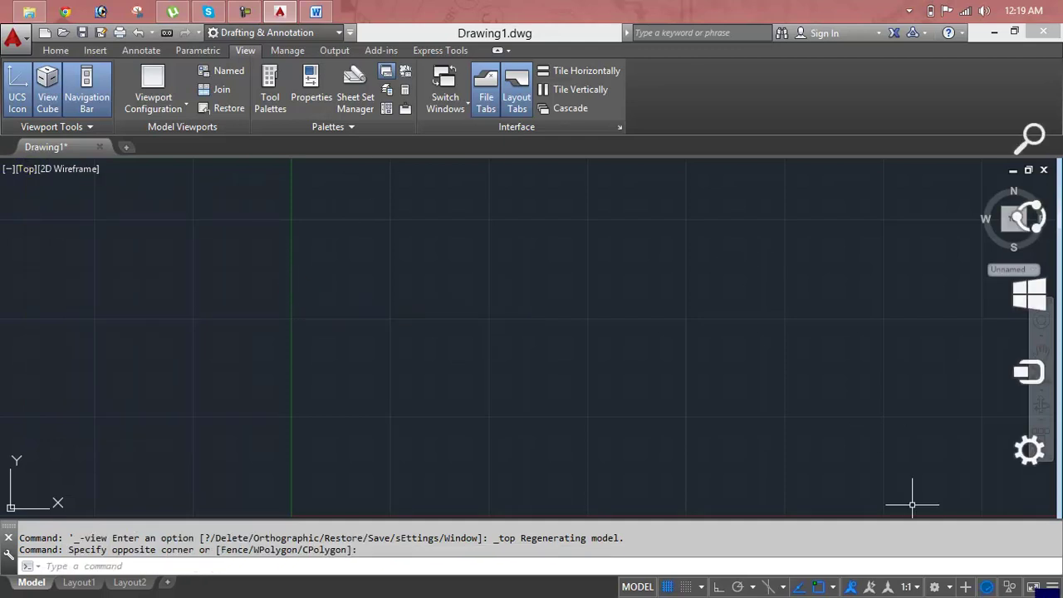
click(1051, 588)
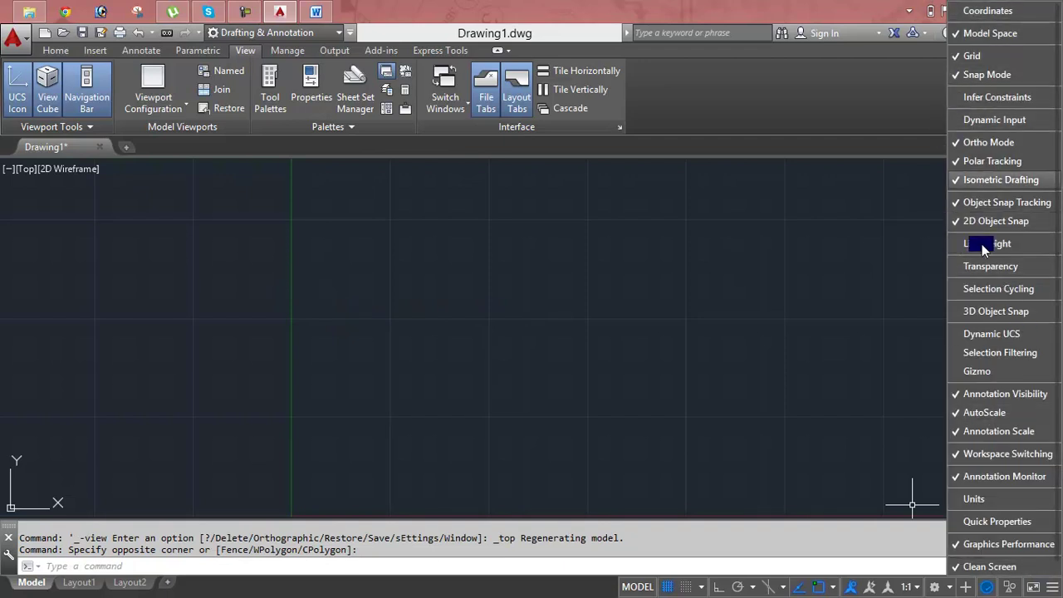
click(966, 371)
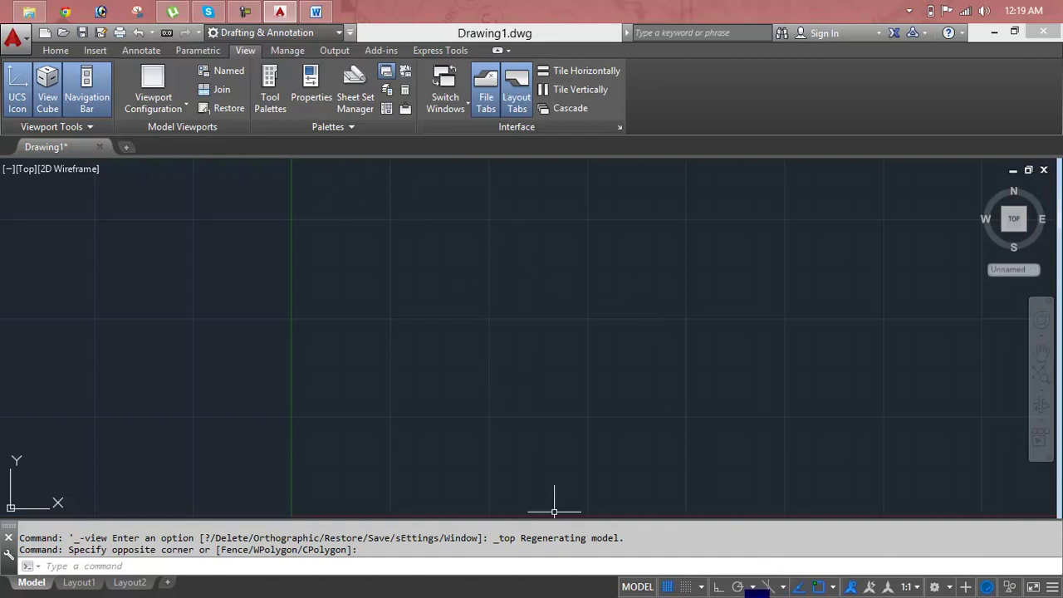
click(664, 587)
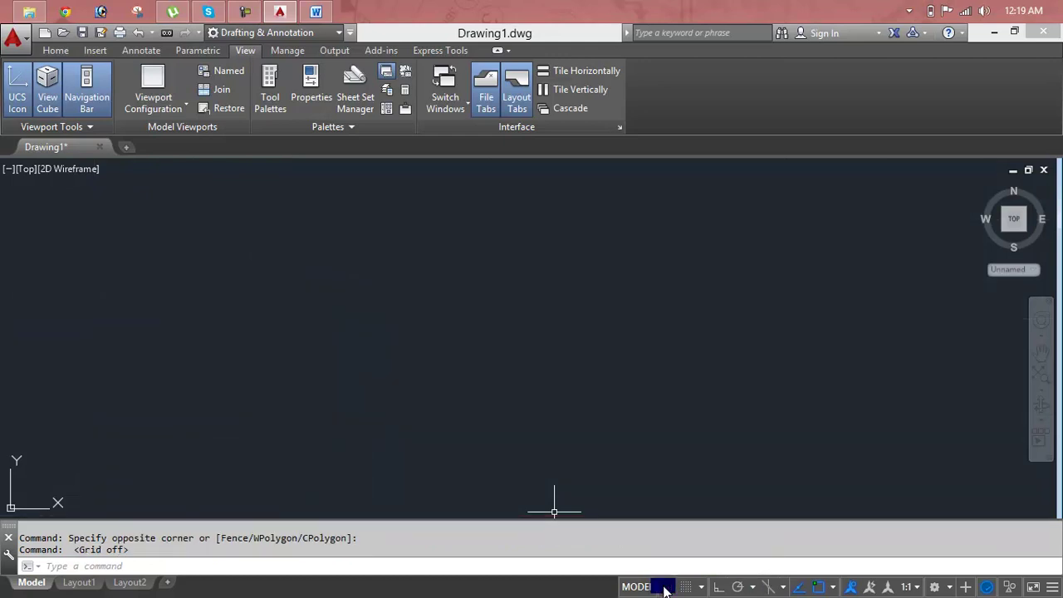
click(664, 587)
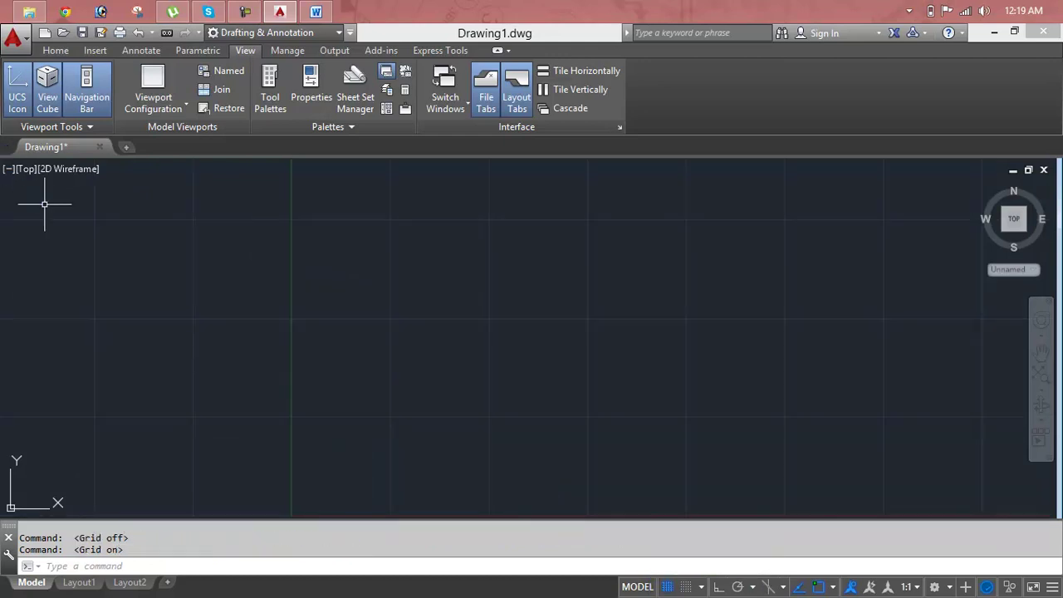
click(127, 147)
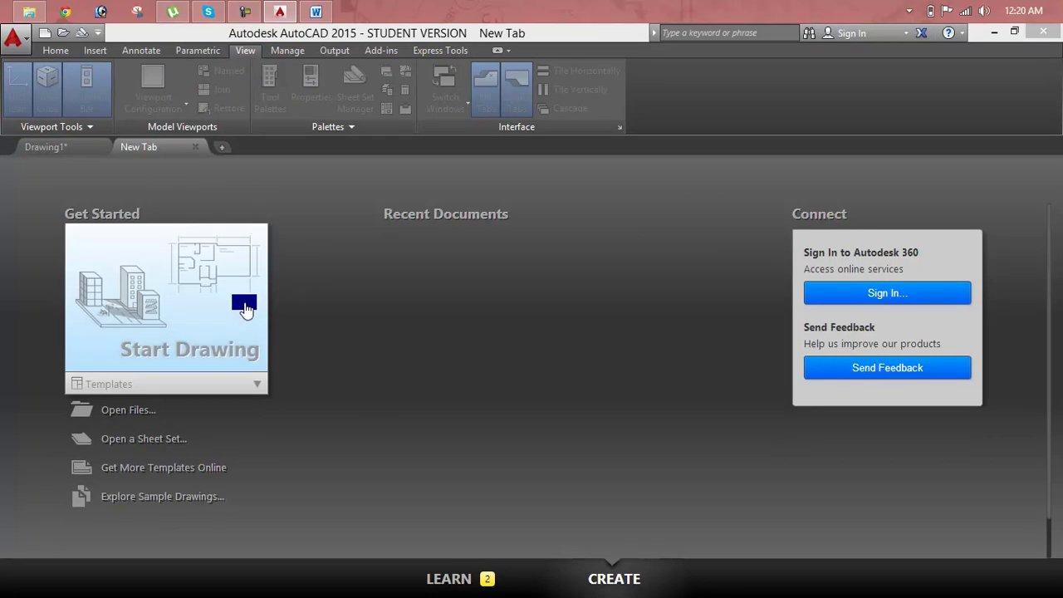
click(252, 307)
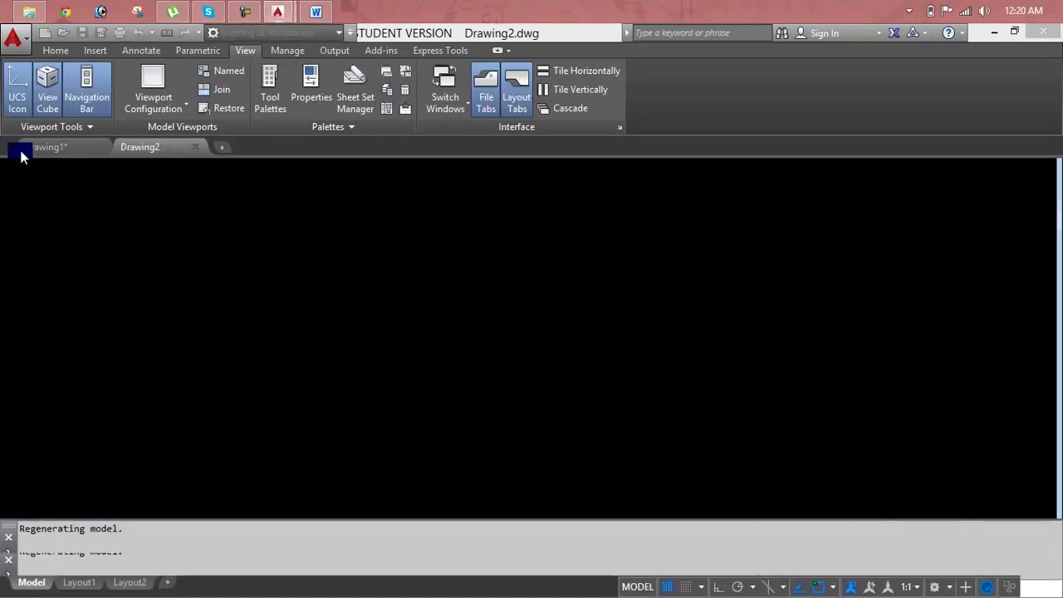
click(26, 146)
click(135, 146)
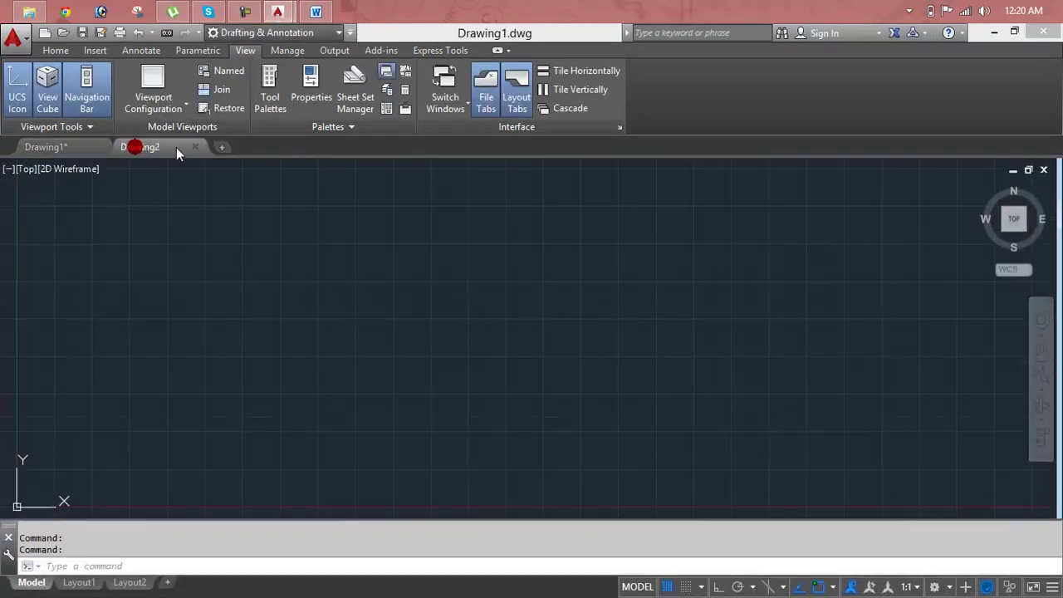
click(195, 148)
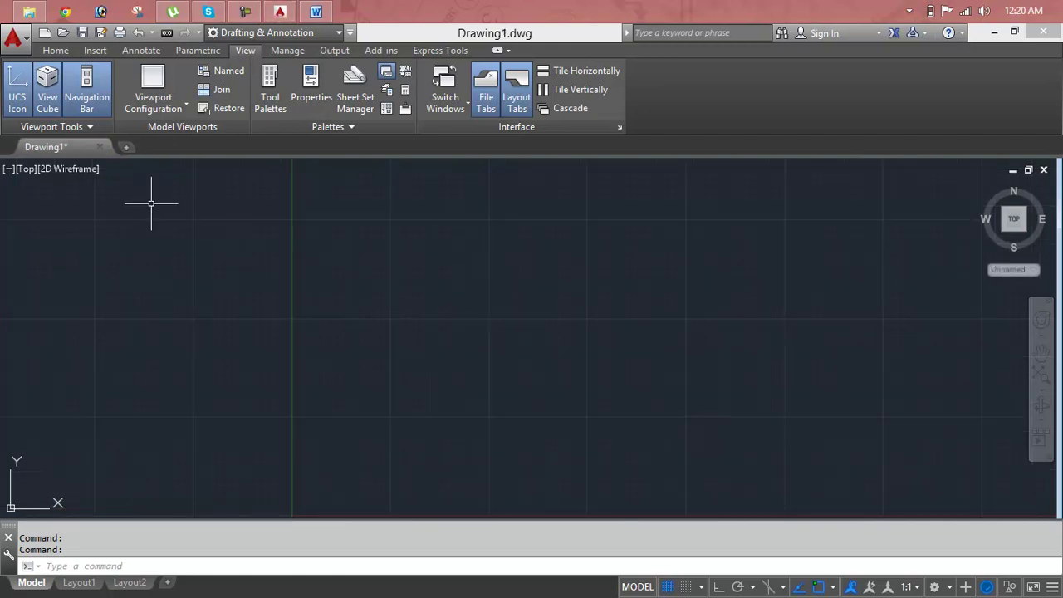
- Show the Home tab and review the ribbon and Quick Access Toolbar right-click options
click(71, 53)
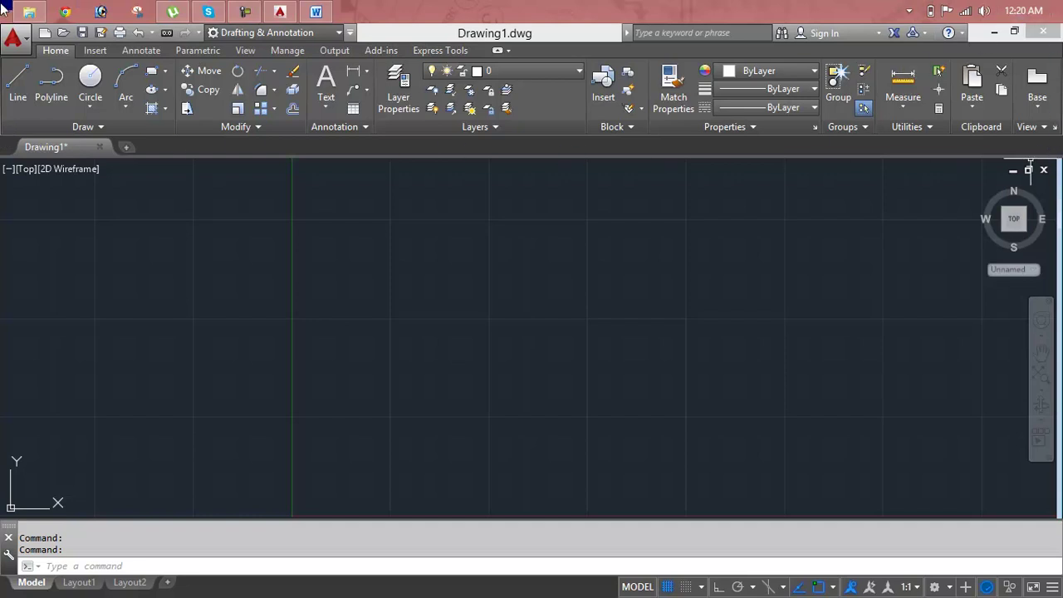
right_click(86, 49)
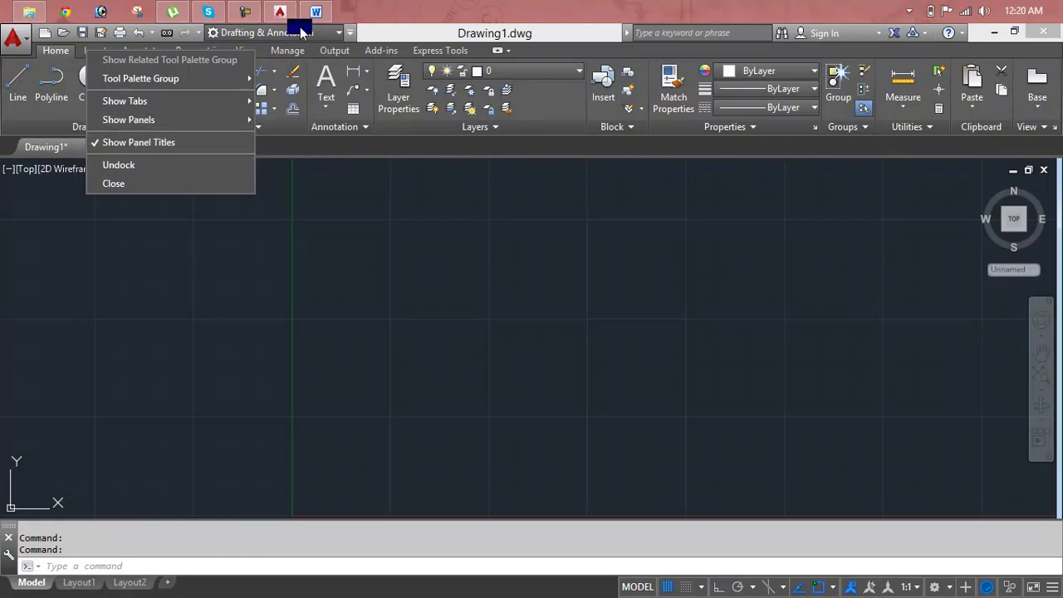
click(203, 39)
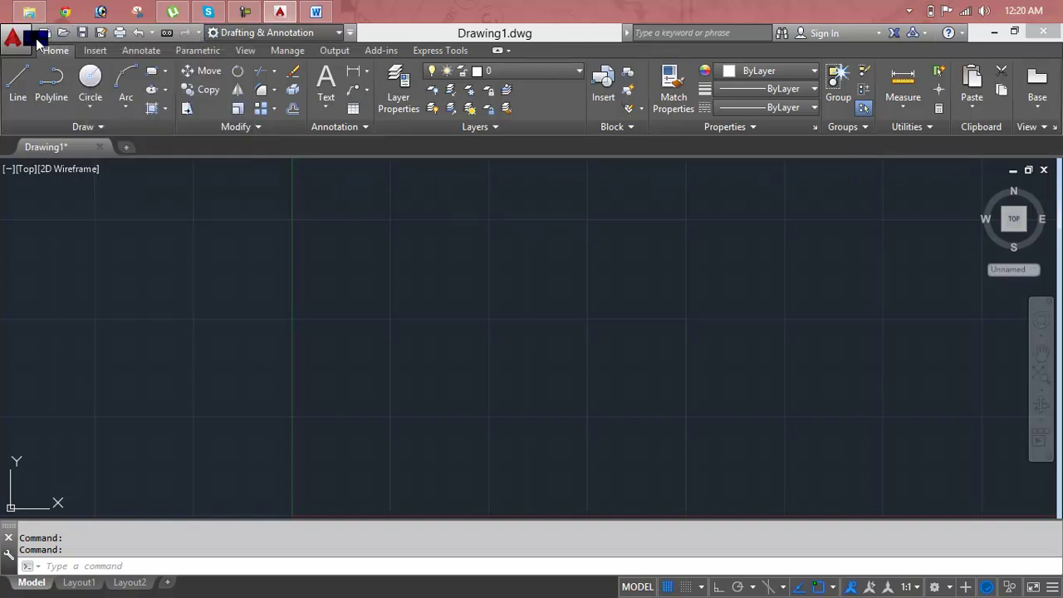
right_click(55, 39)
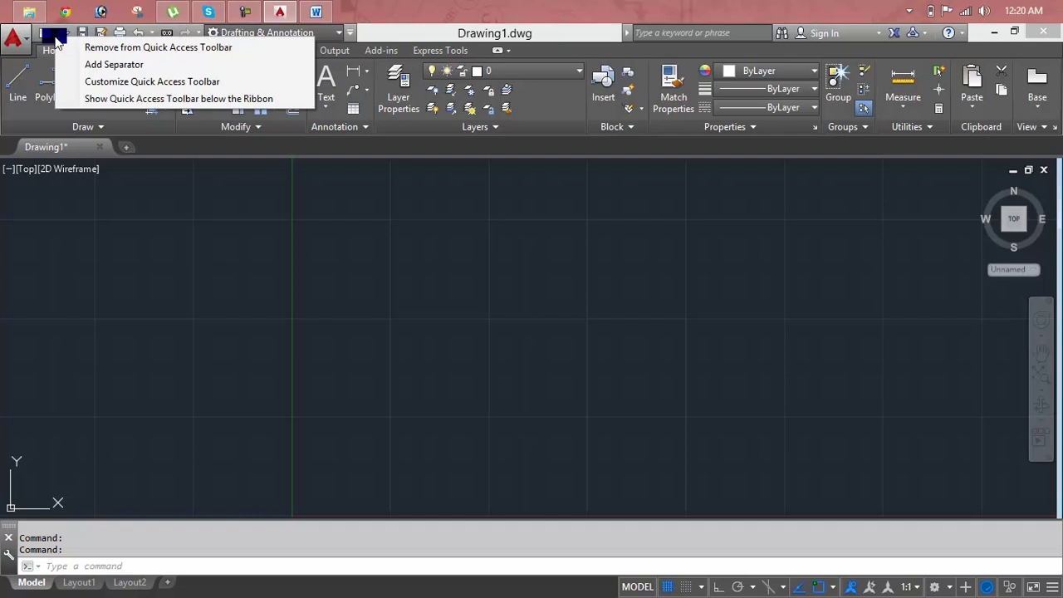
click(190, 259)
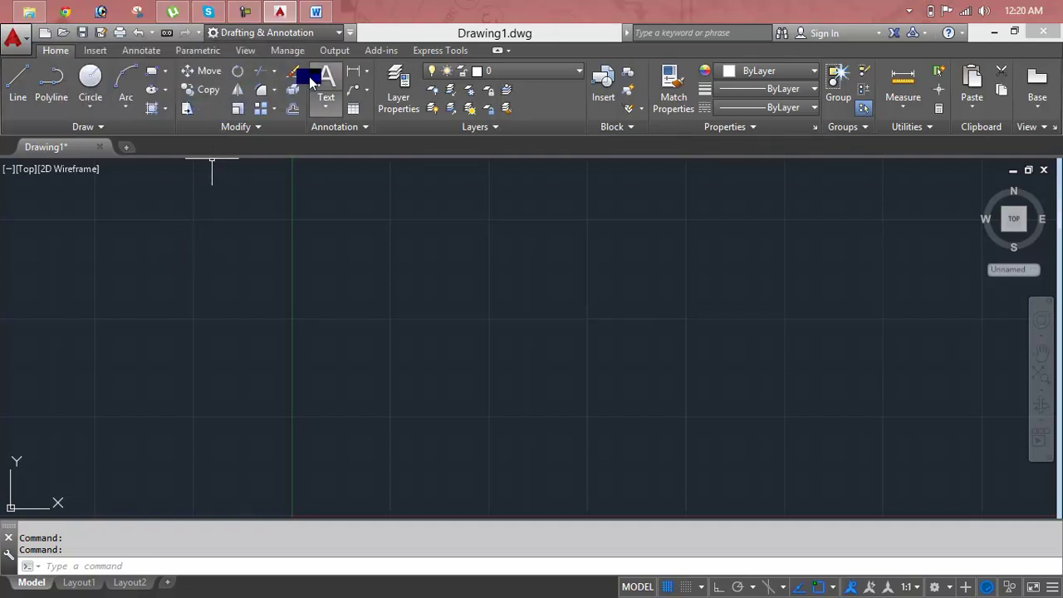
- Check the ribbon minimize choices, then open the Quick Access Toolbar customization list
click(510, 51)
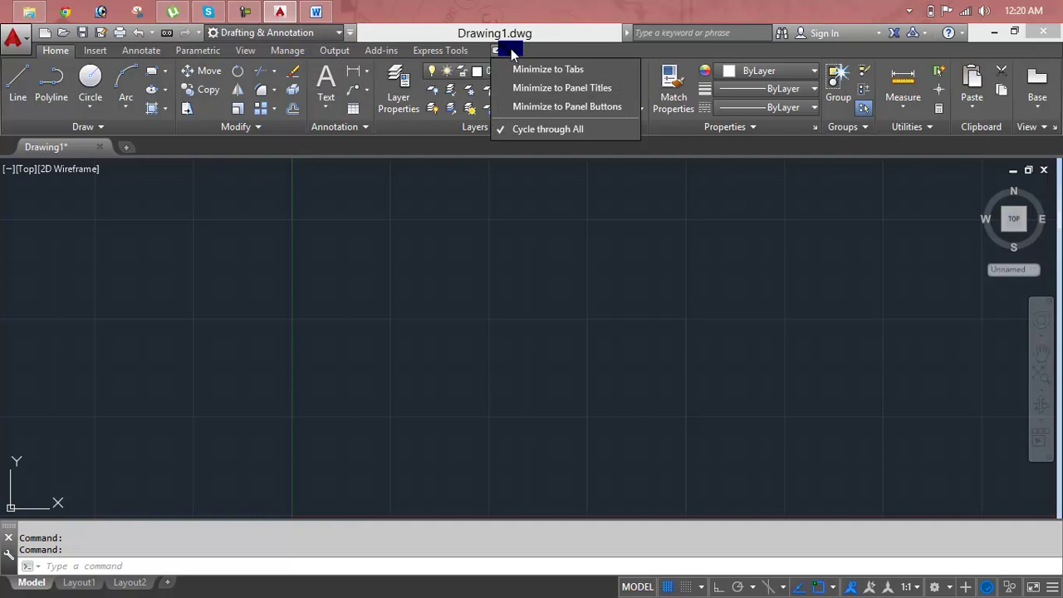
right_click(332, 51)
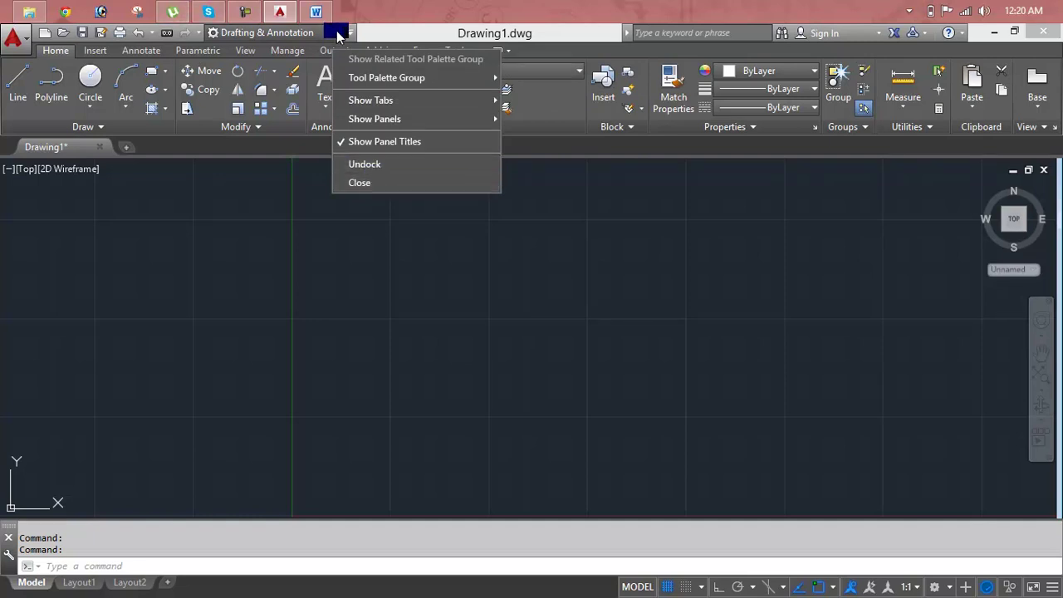
click(337, 33)
click(337, 33)
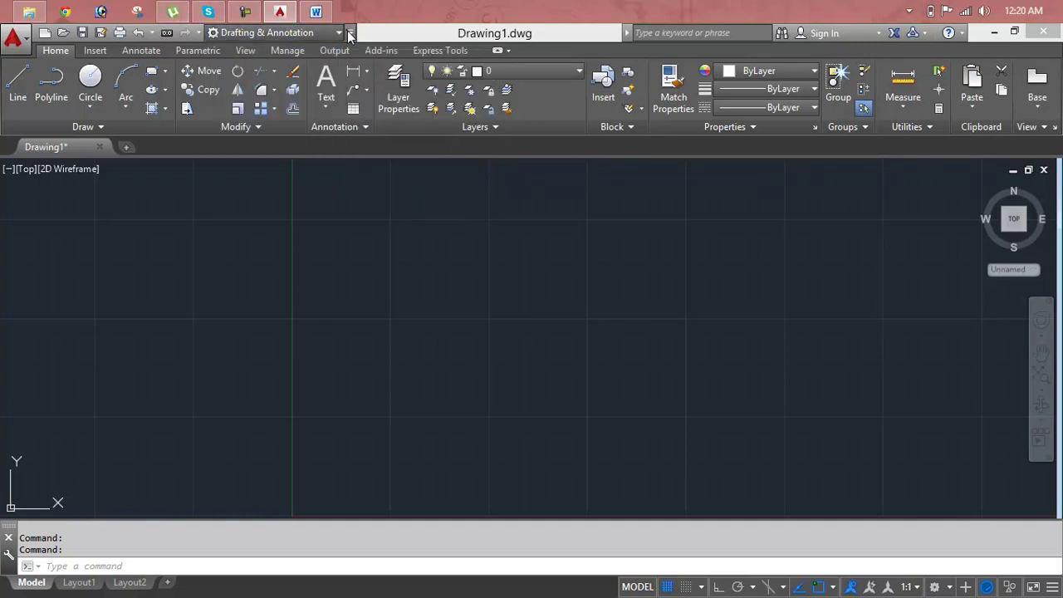
click(348, 33)
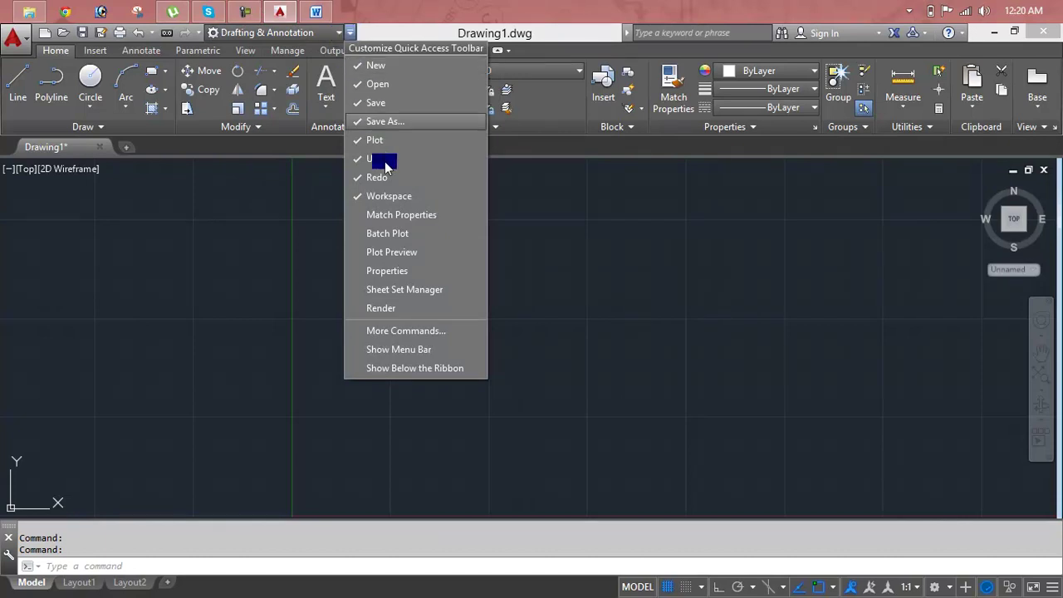
- Turn on Show Menu Bar and browse the File, Format, Tools, Modify and Dimension menus
click(427, 350)
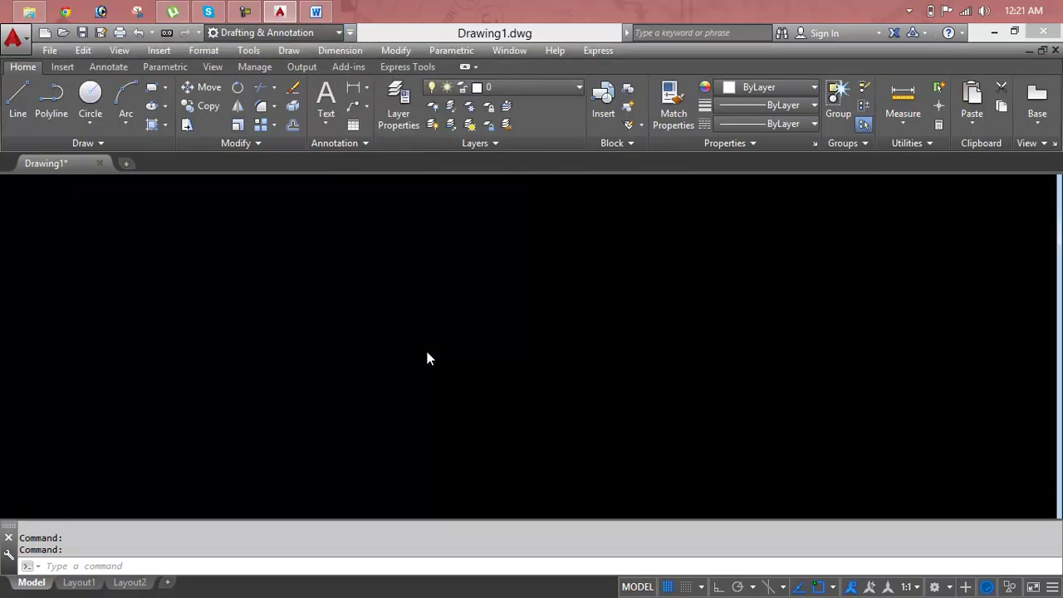
click(41, 53)
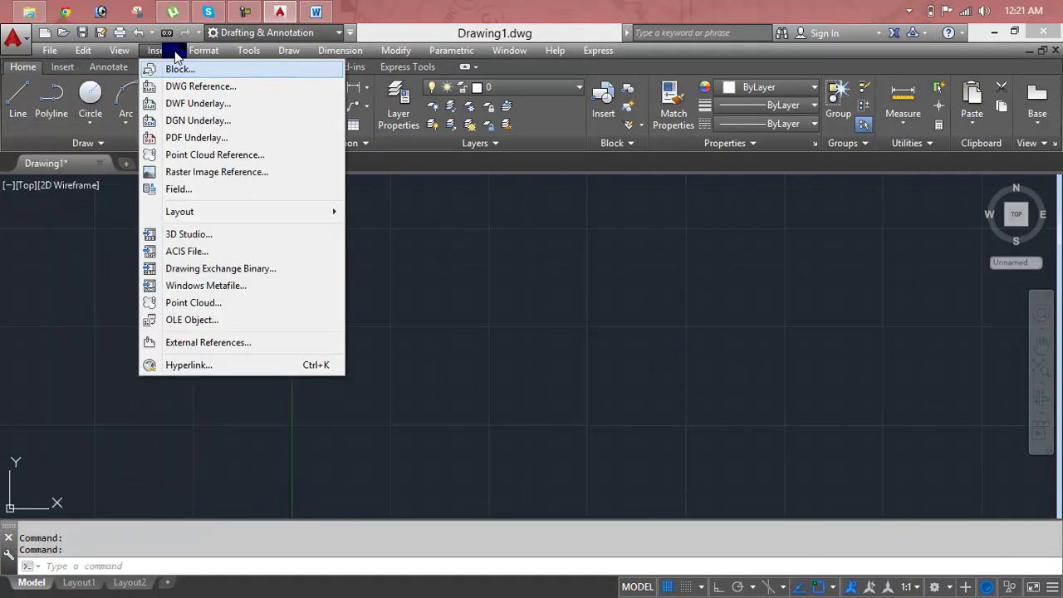
mouse_move(203, 50)
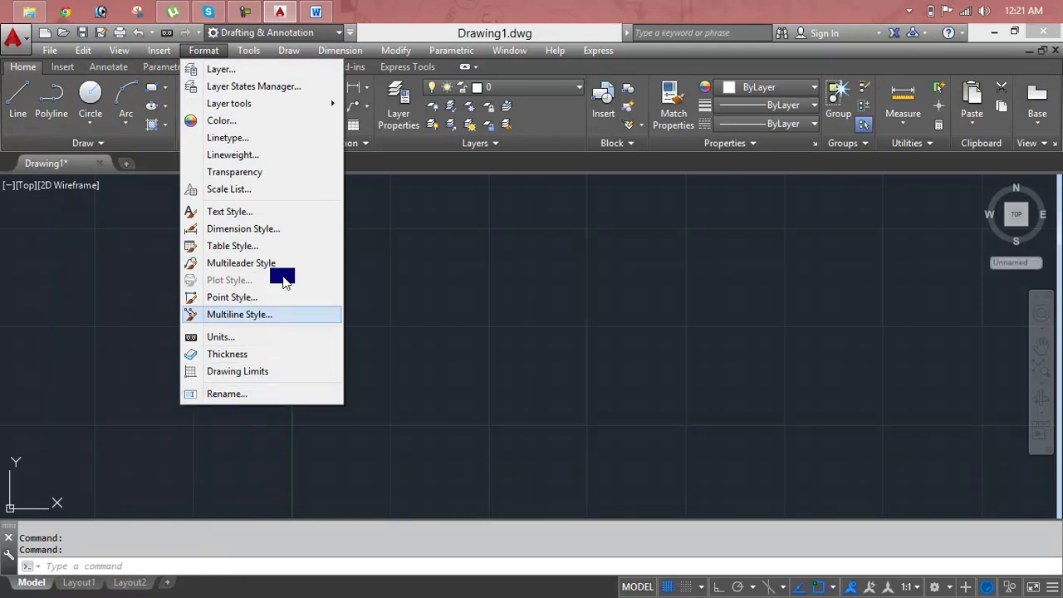
click(232, 55)
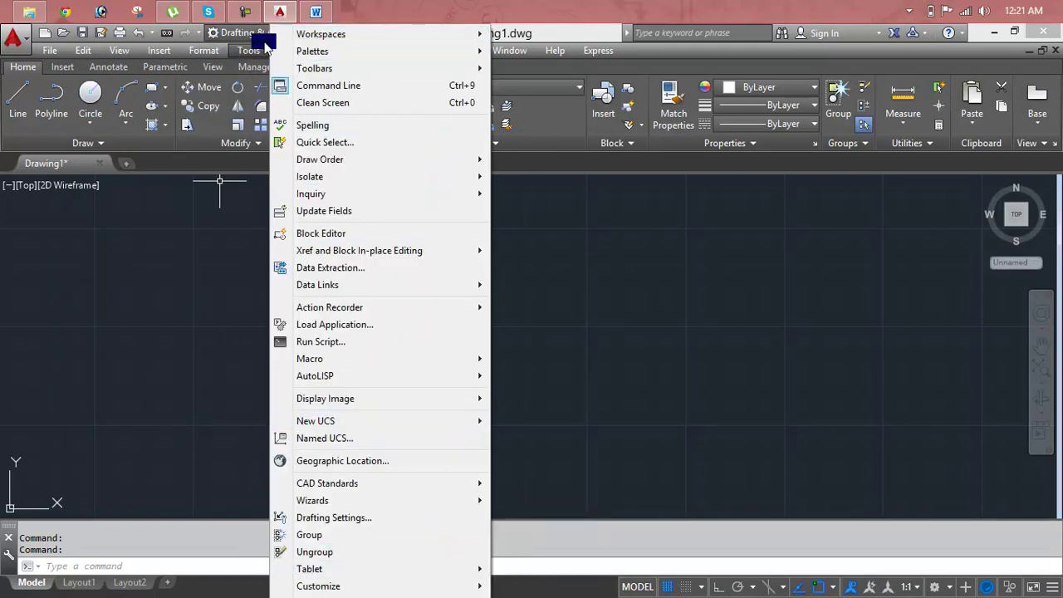
click(612, 281)
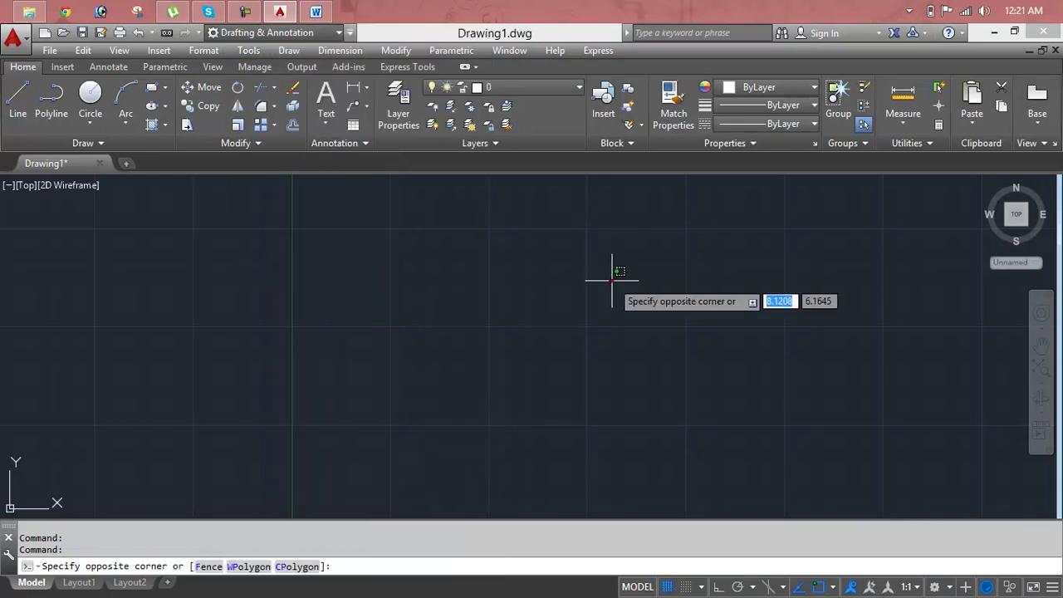
click(599, 51)
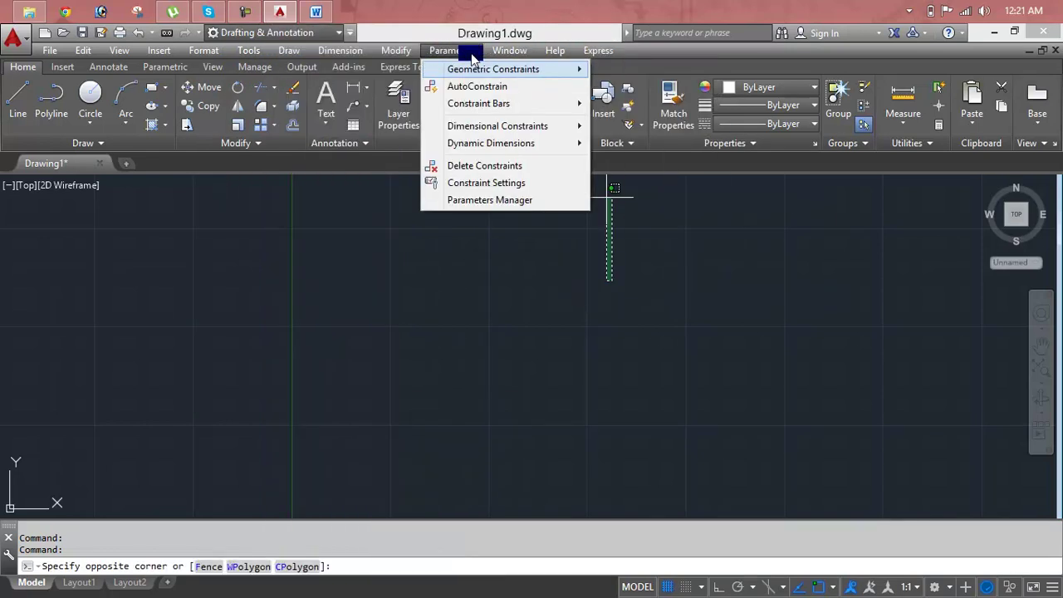
key(Escape)
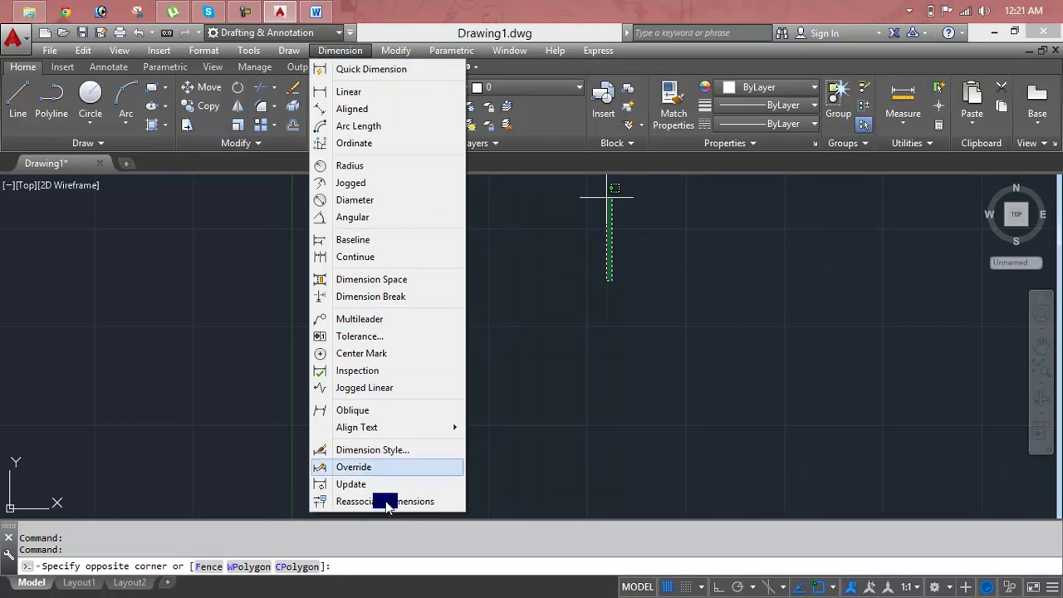
click(583, 373)
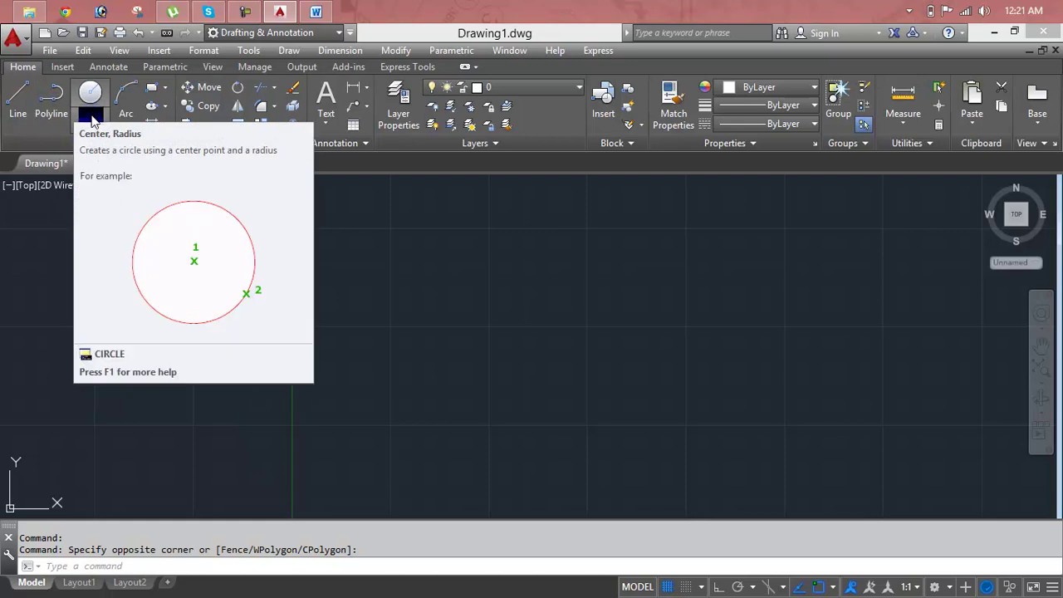
click(91, 116)
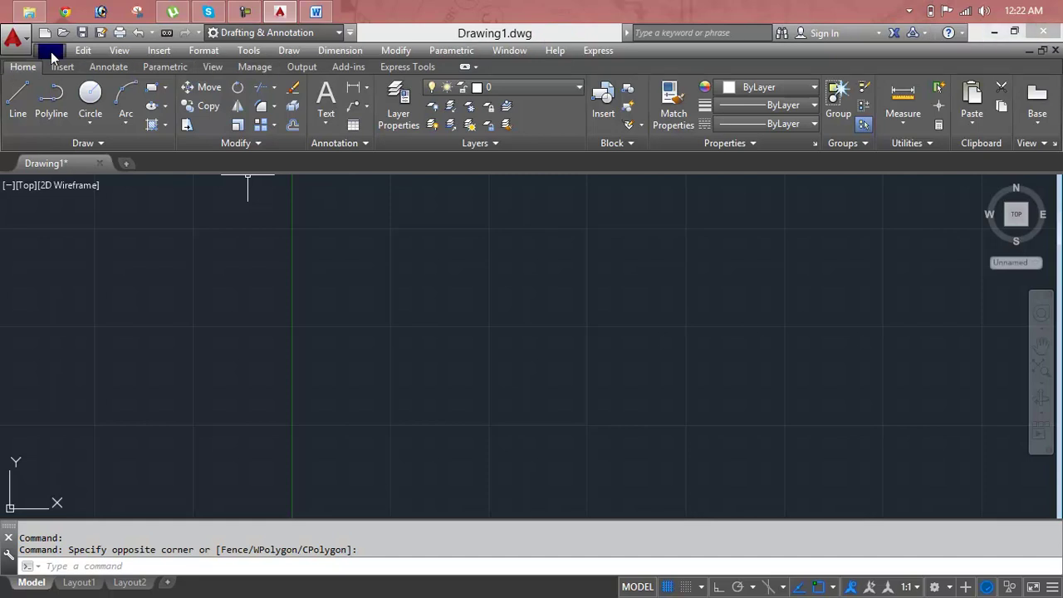
- Browse the File, View, Insert and Tools menus, then choose Hide Menu Bar
click(51, 51)
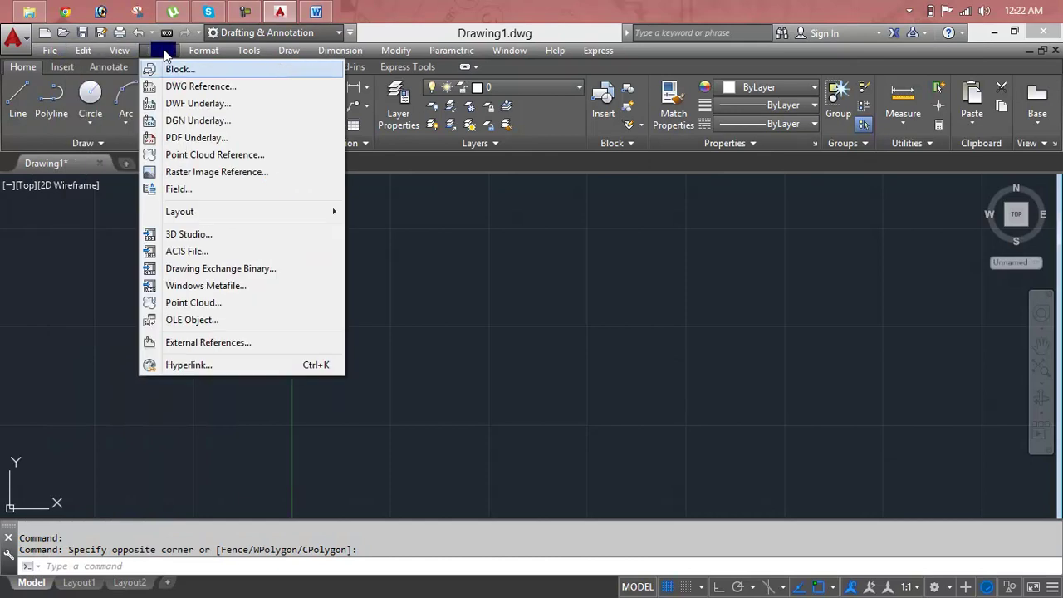
click(369, 33)
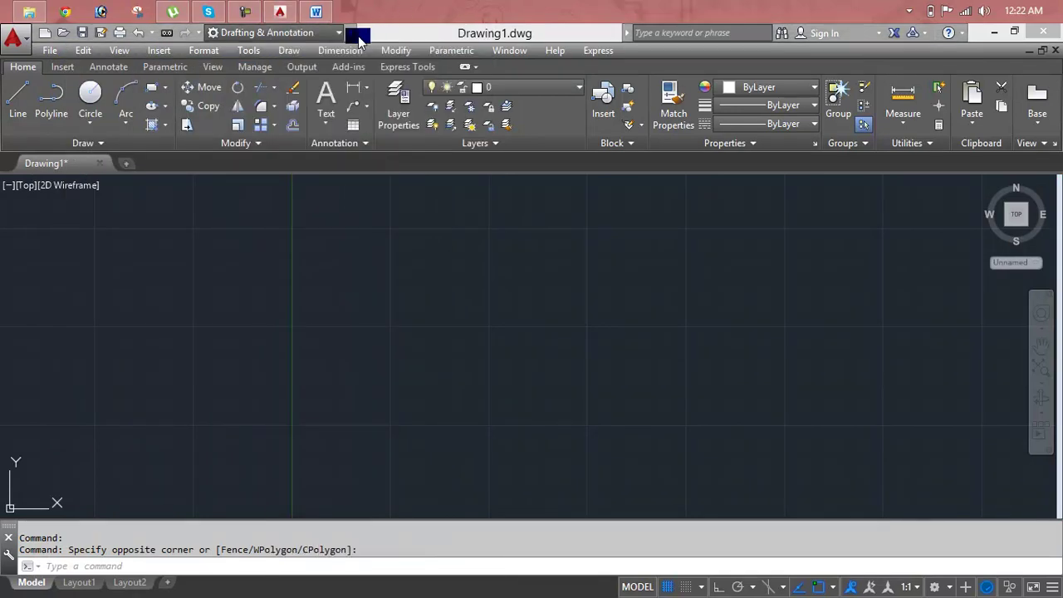
click(349, 35)
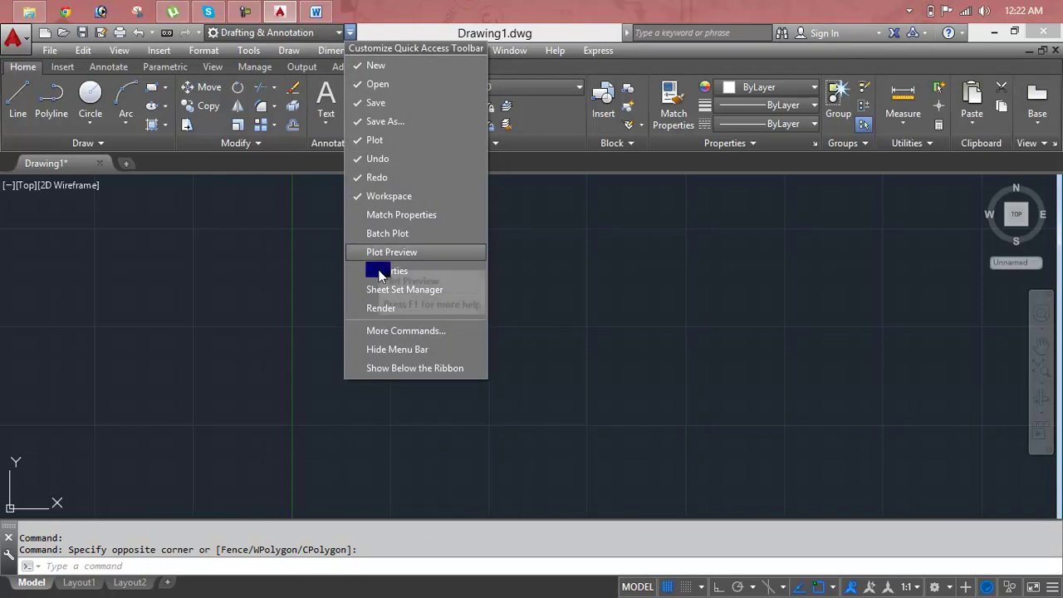
click(405, 349)
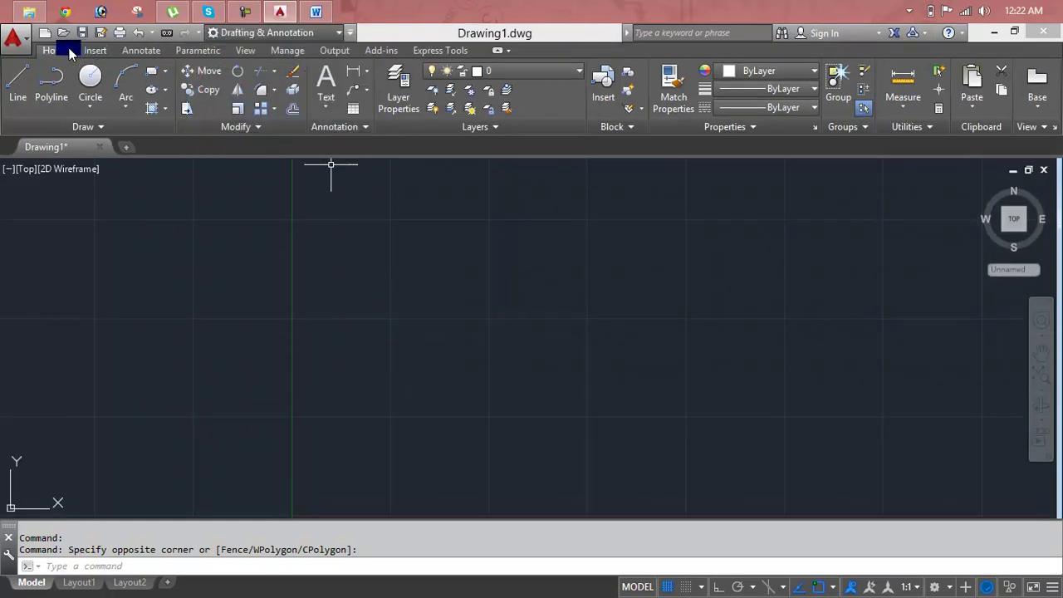
click(93, 51)
click(135, 49)
click(188, 52)
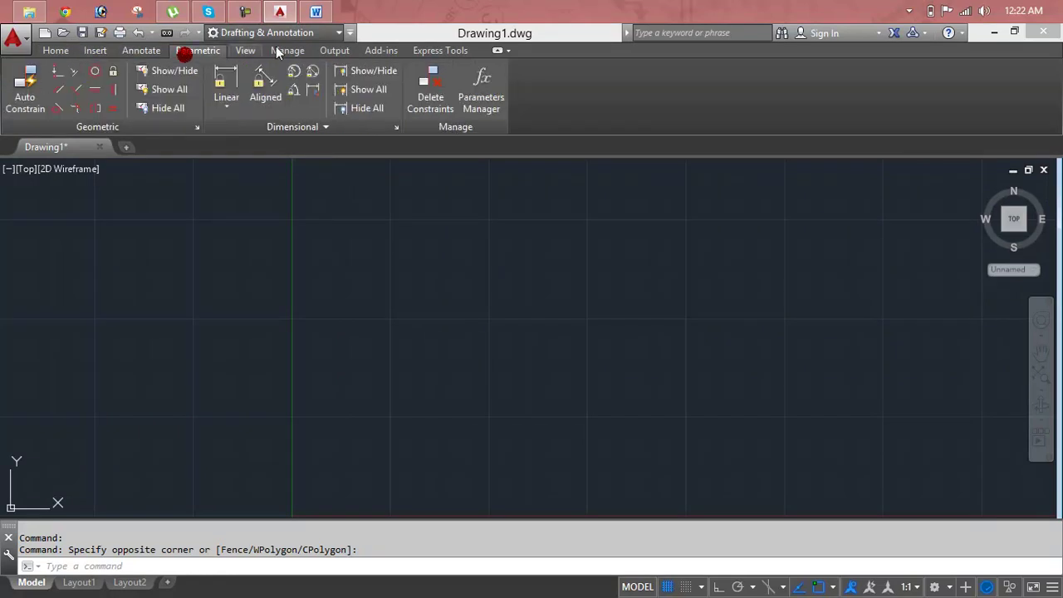
click(278, 50)
click(248, 51)
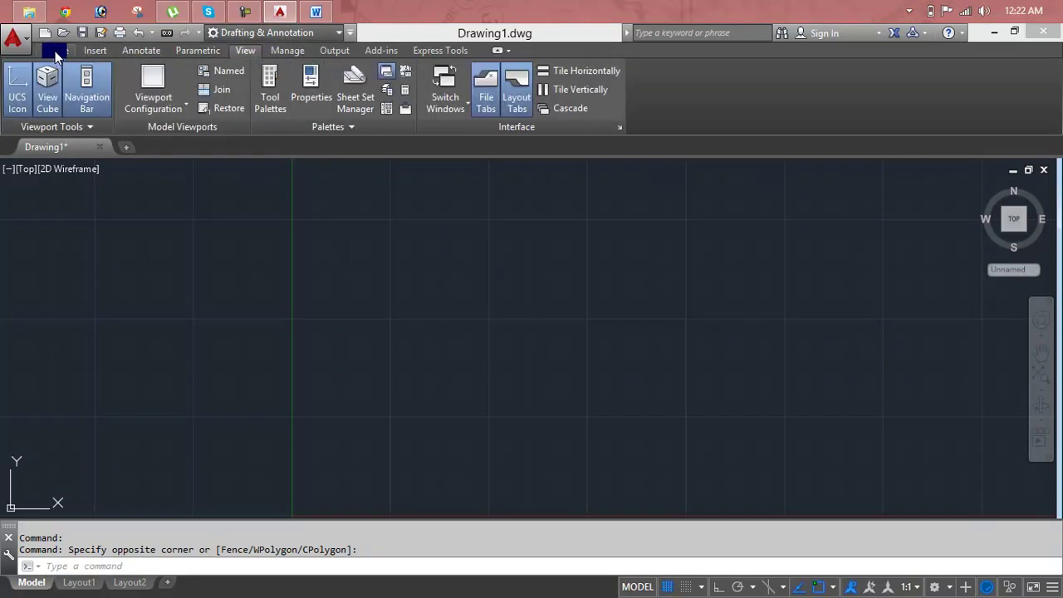
click(55, 51)
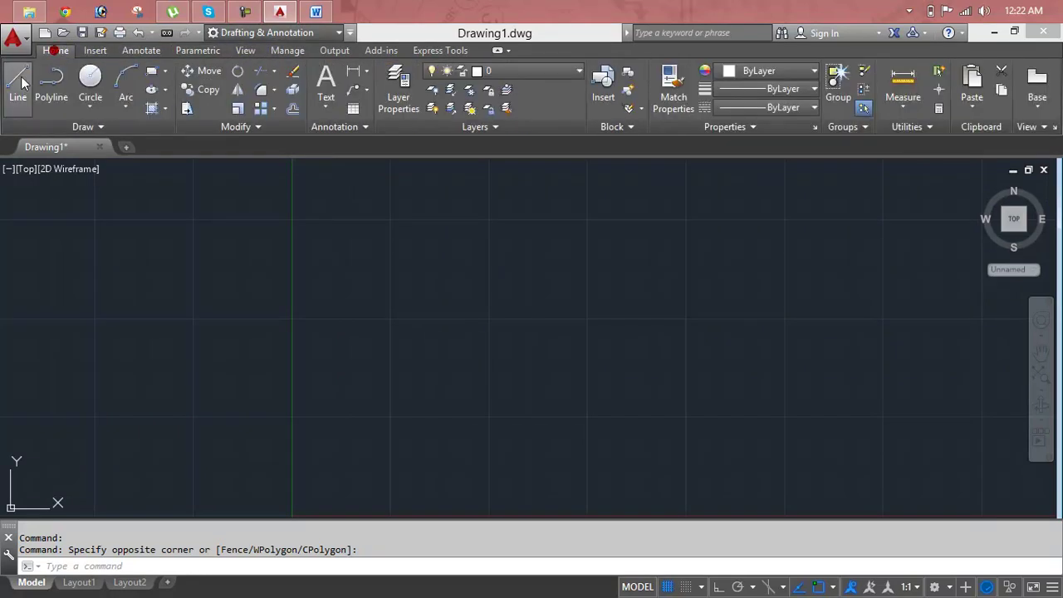
click(95, 51)
click(133, 51)
click(176, 52)
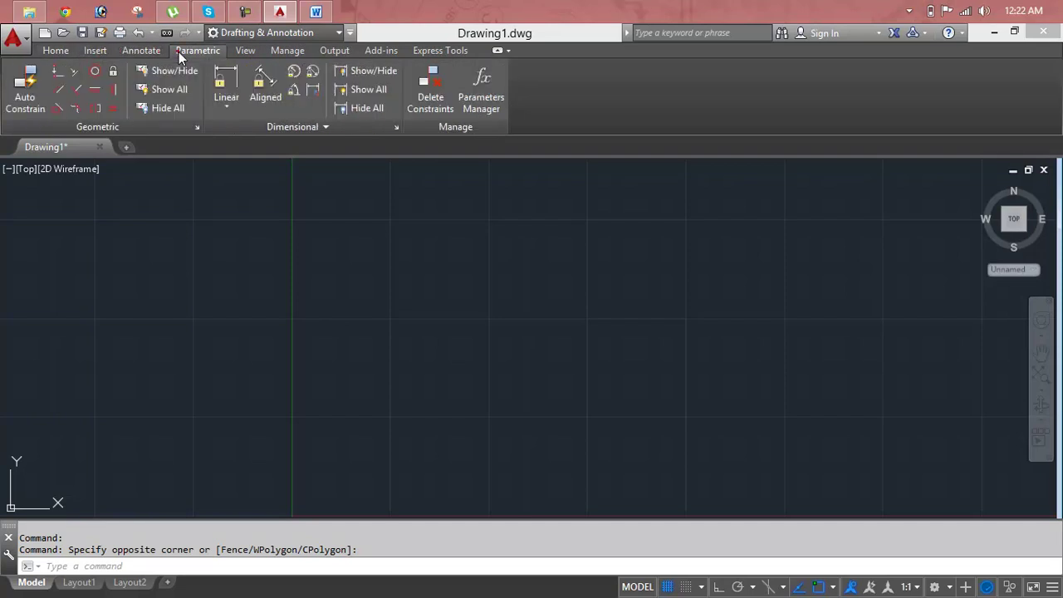
click(58, 50)
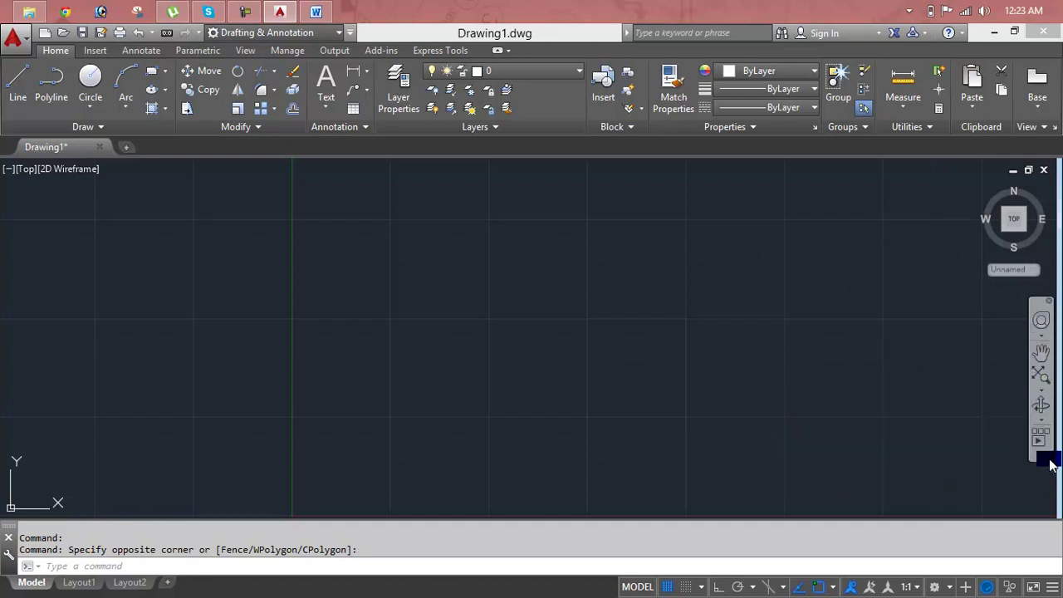
click(153, 562)
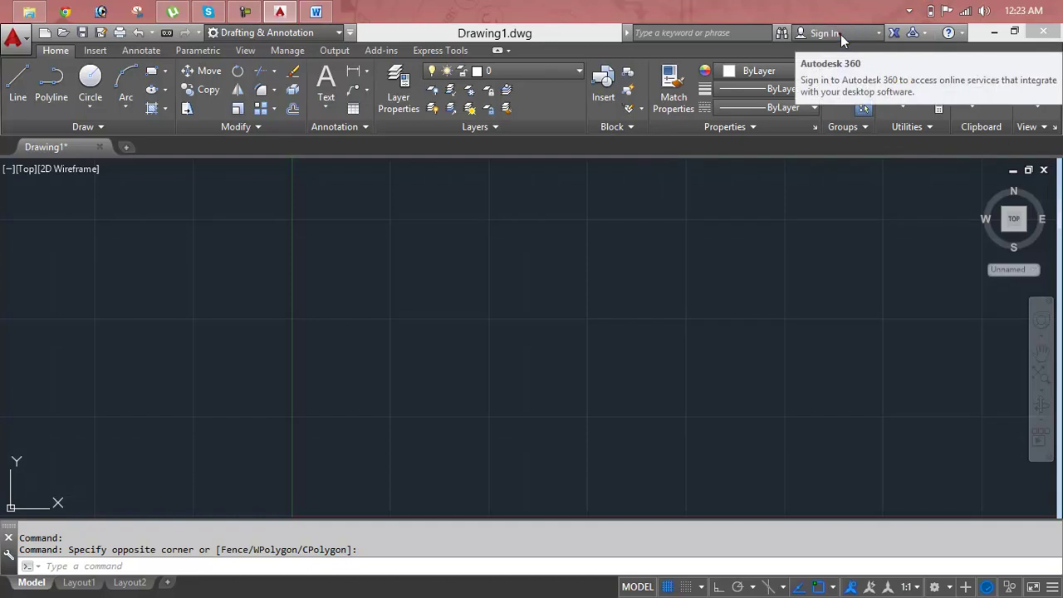
click(841, 35)
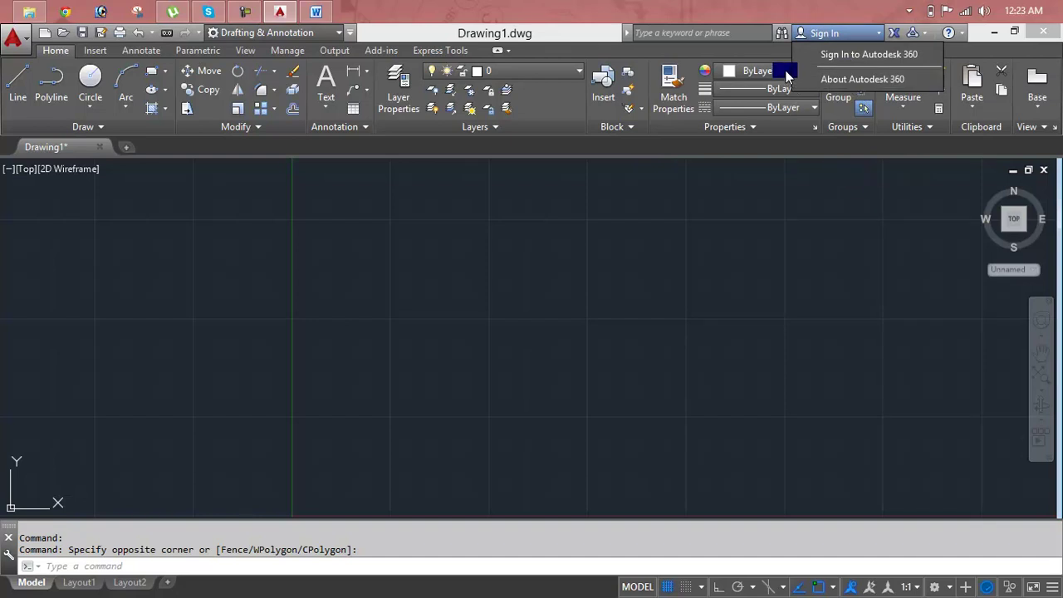
click(732, 8)
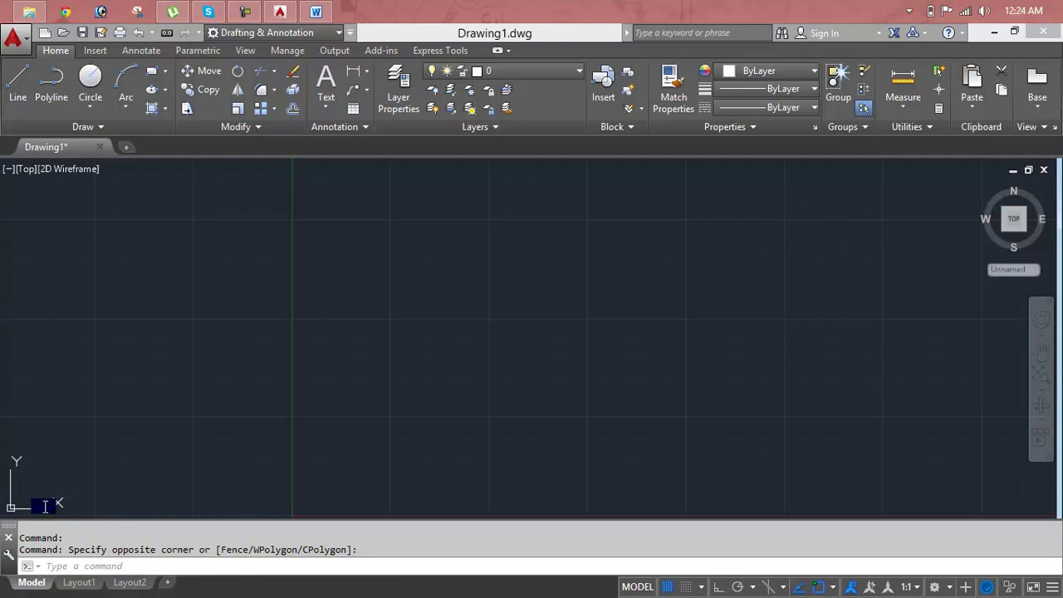
right_click(208, 99)
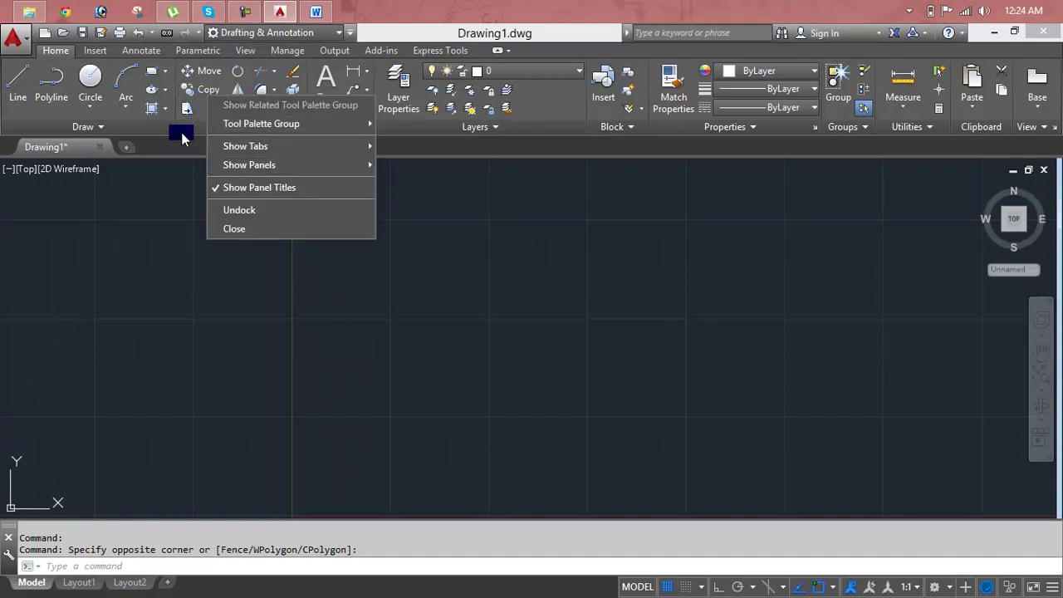
click(512, 213)
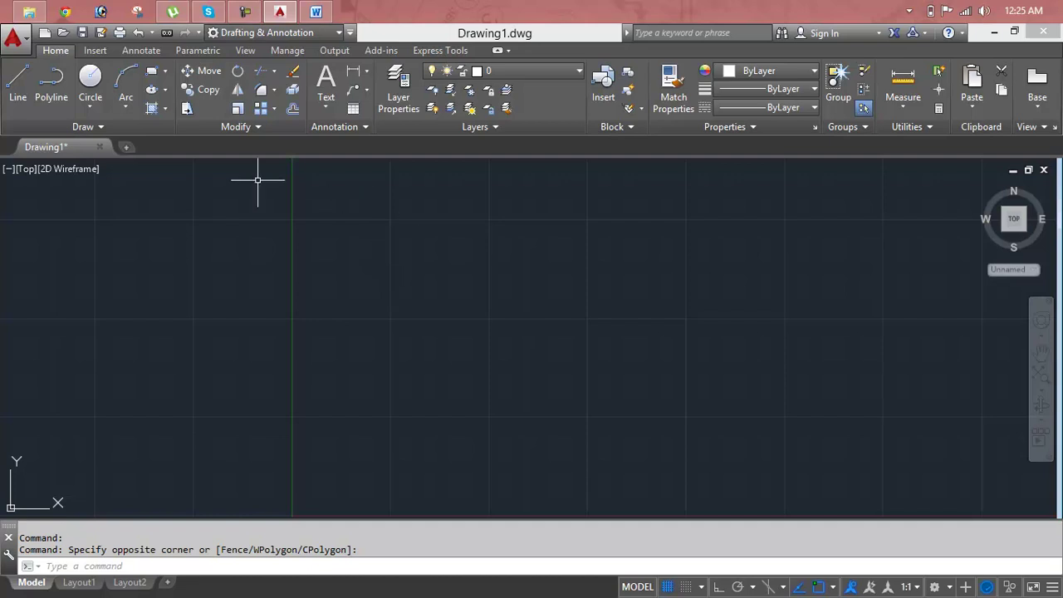
click(86, 51)
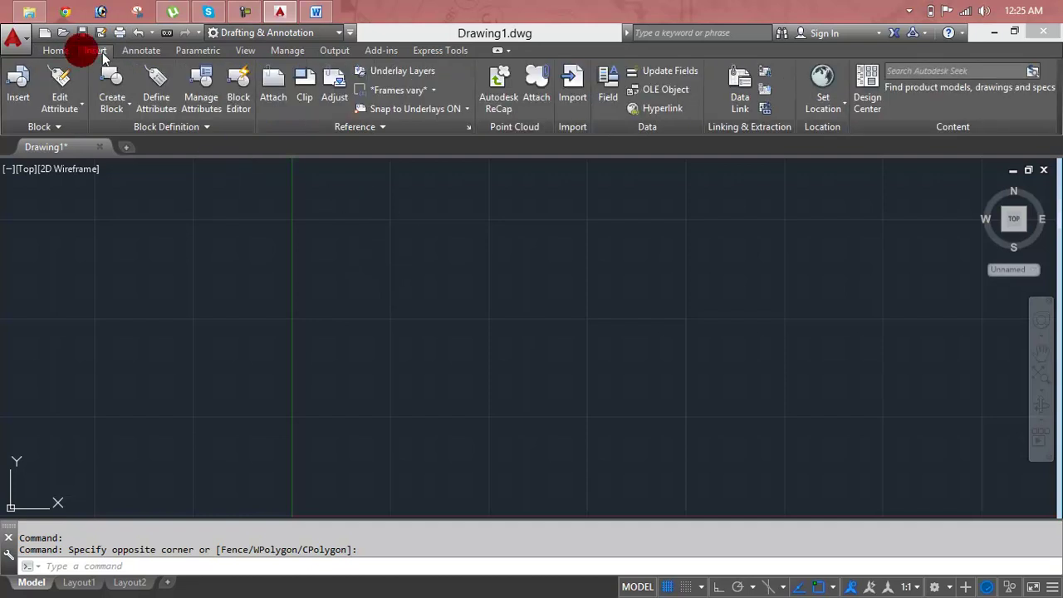
click(140, 51)
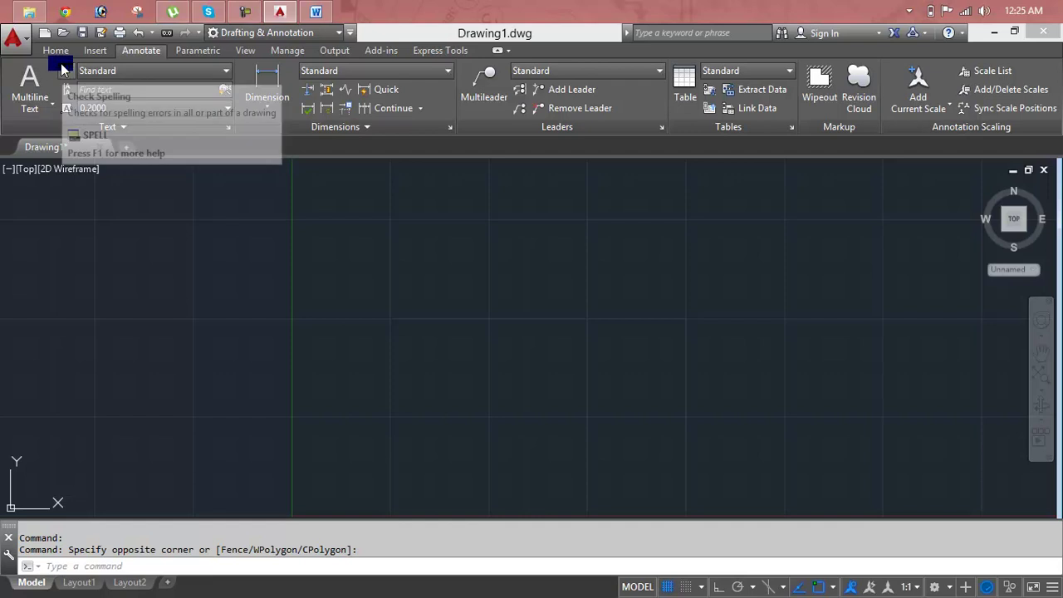
click(61, 54)
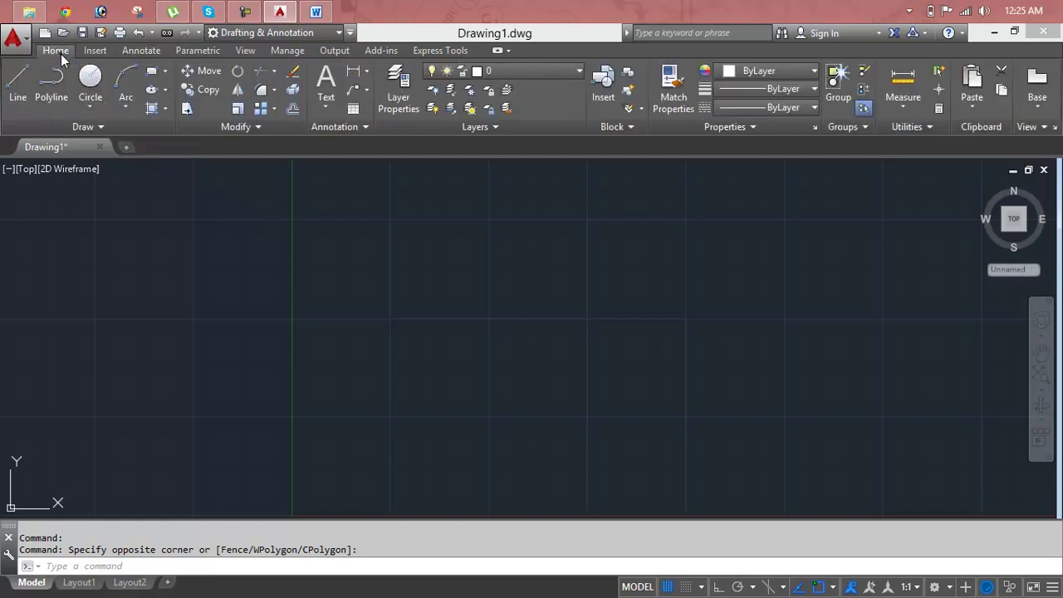
click(109, 128)
click(100, 127)
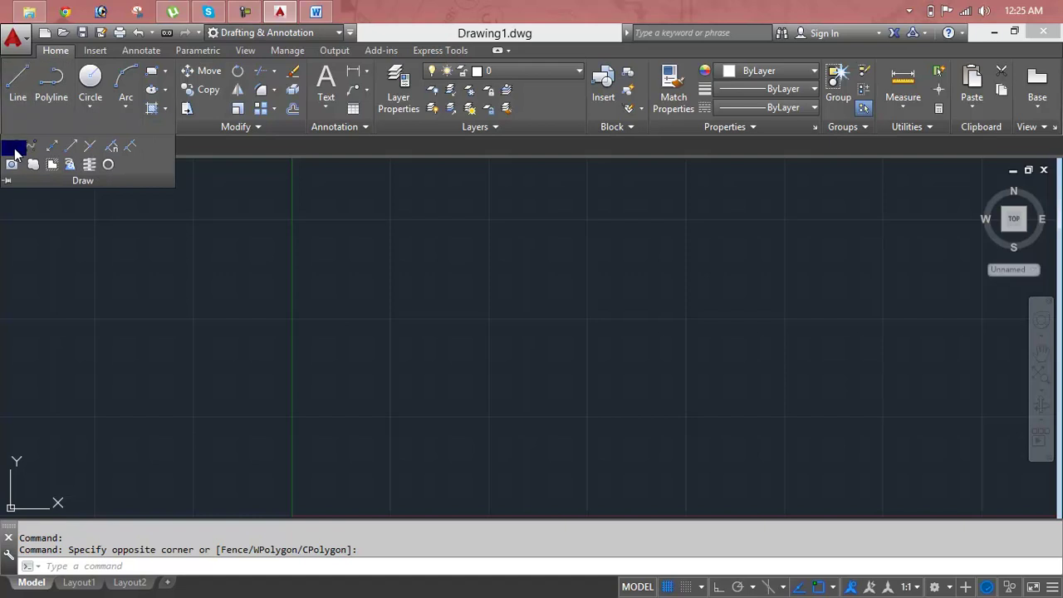
click(249, 129)
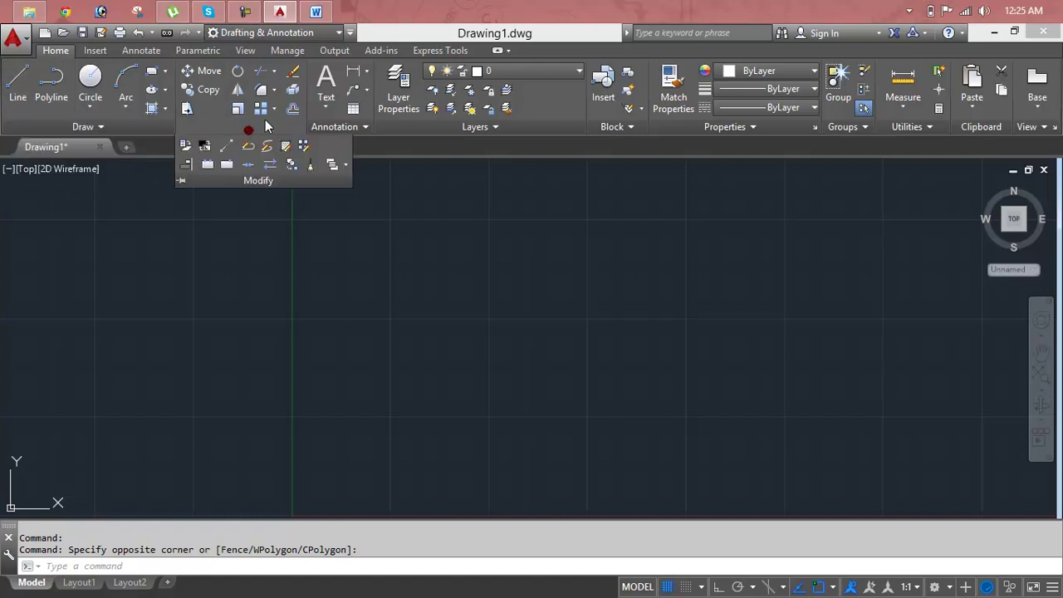